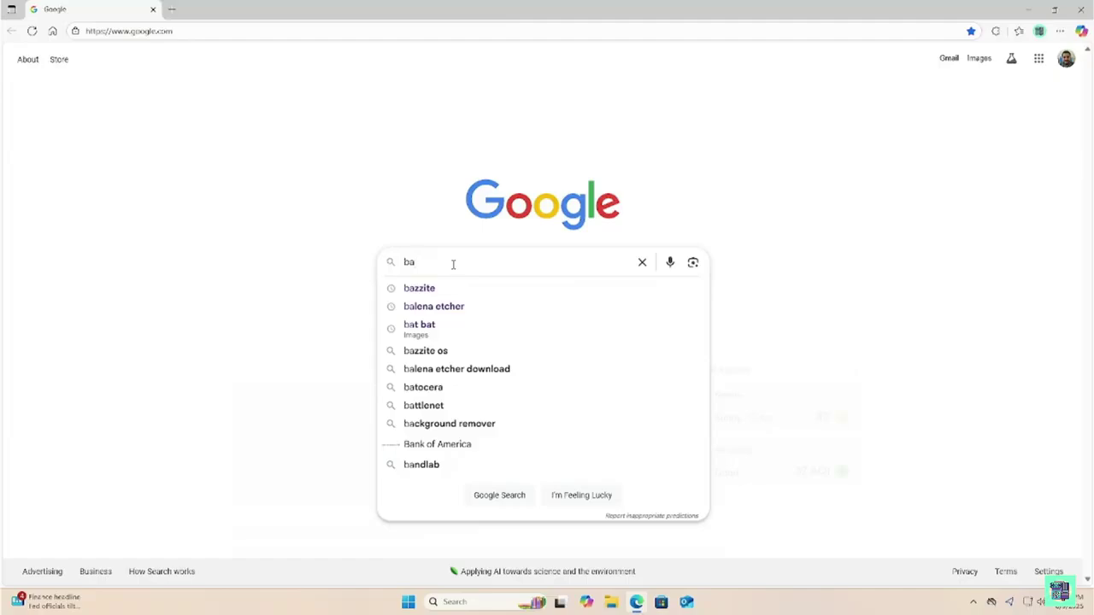
# Open bazzite.gg from the Google results and scroll down to the Download bazzite section
pyautogui.click(437, 290)
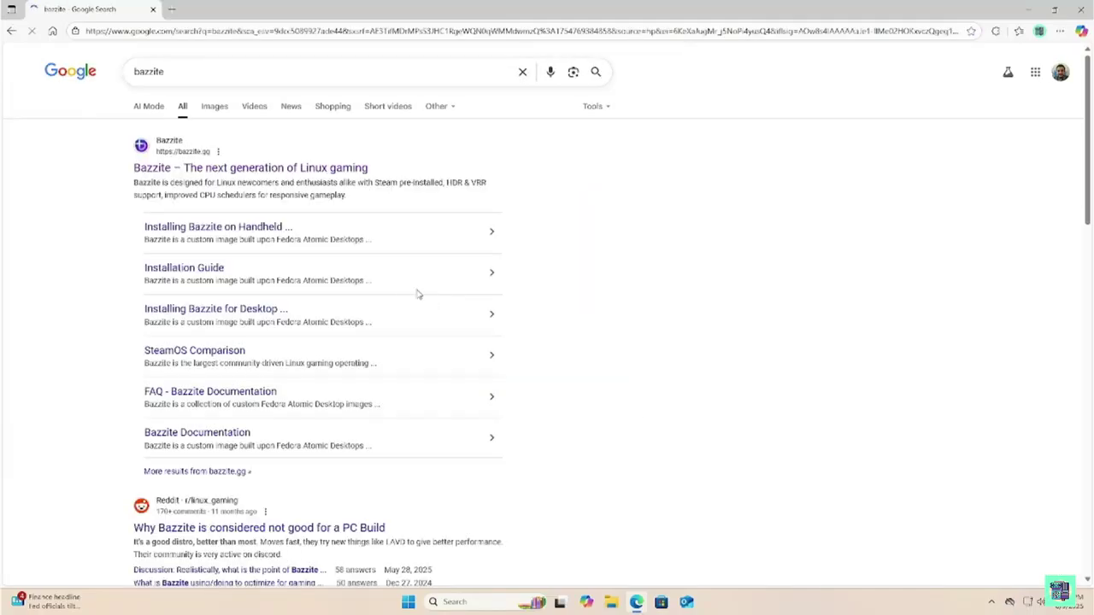
pyautogui.click(221, 171)
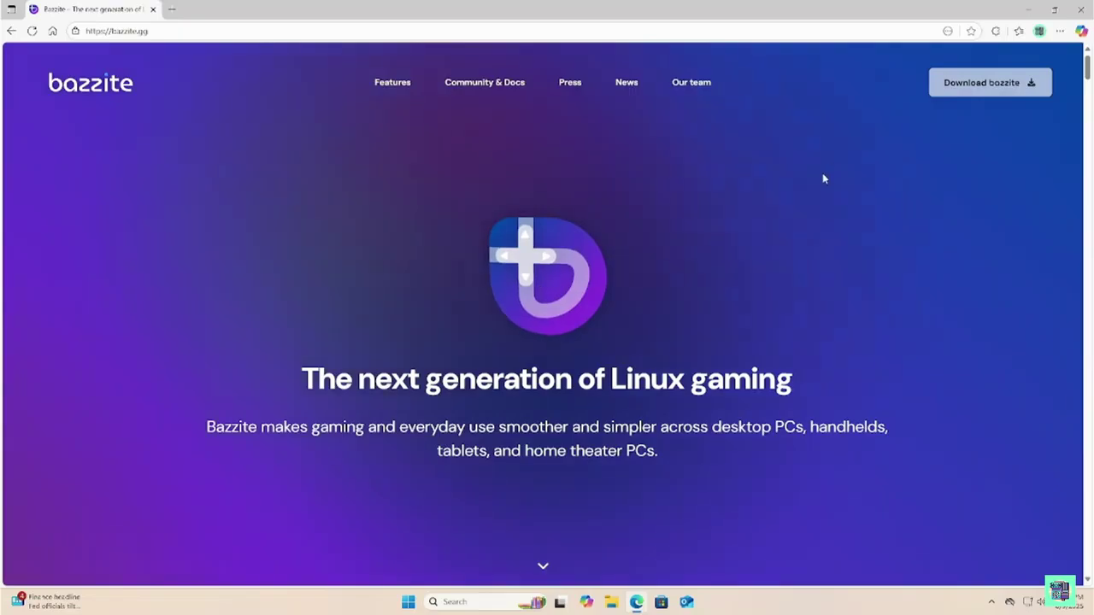
pyautogui.scroll(-20, 952, 110)
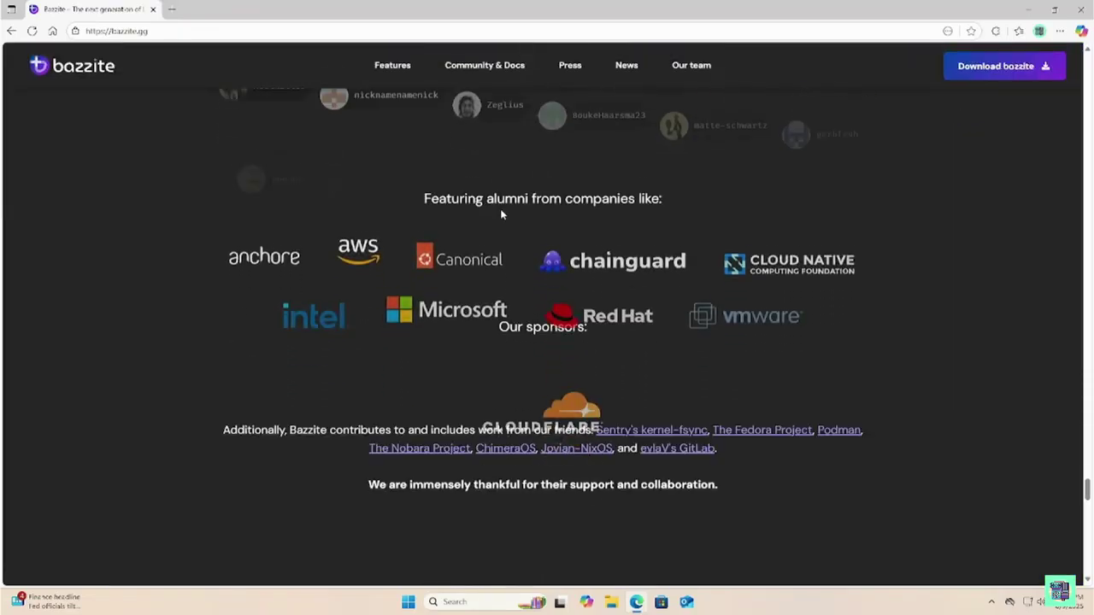
pyautogui.scroll(-1, 483, 348)
pyautogui.scroll(-5, 483, 352)
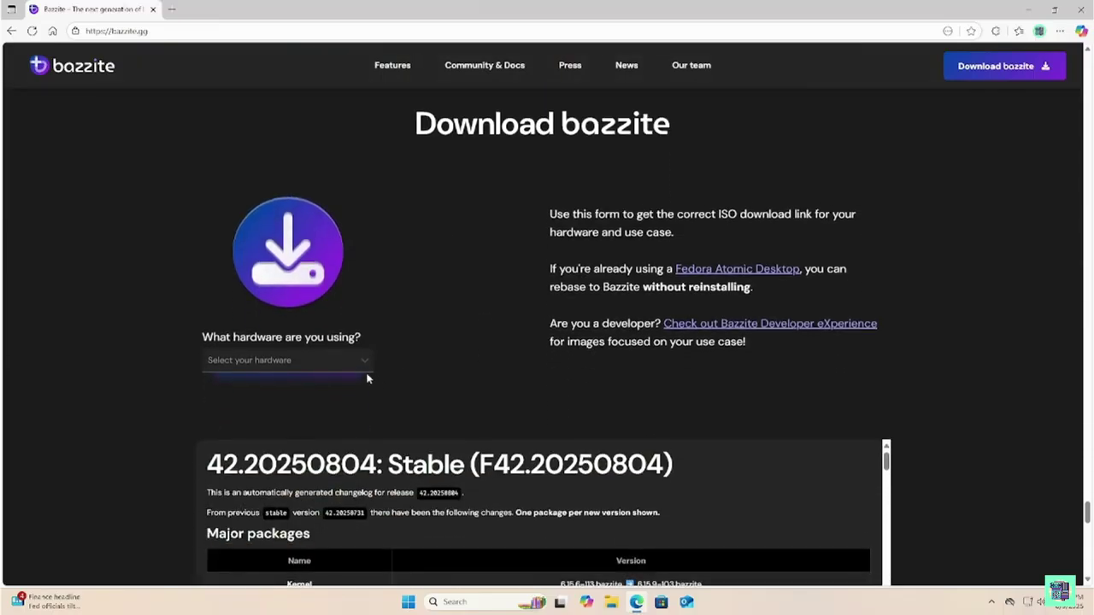
pyautogui.scroll(-1, 385, 369)
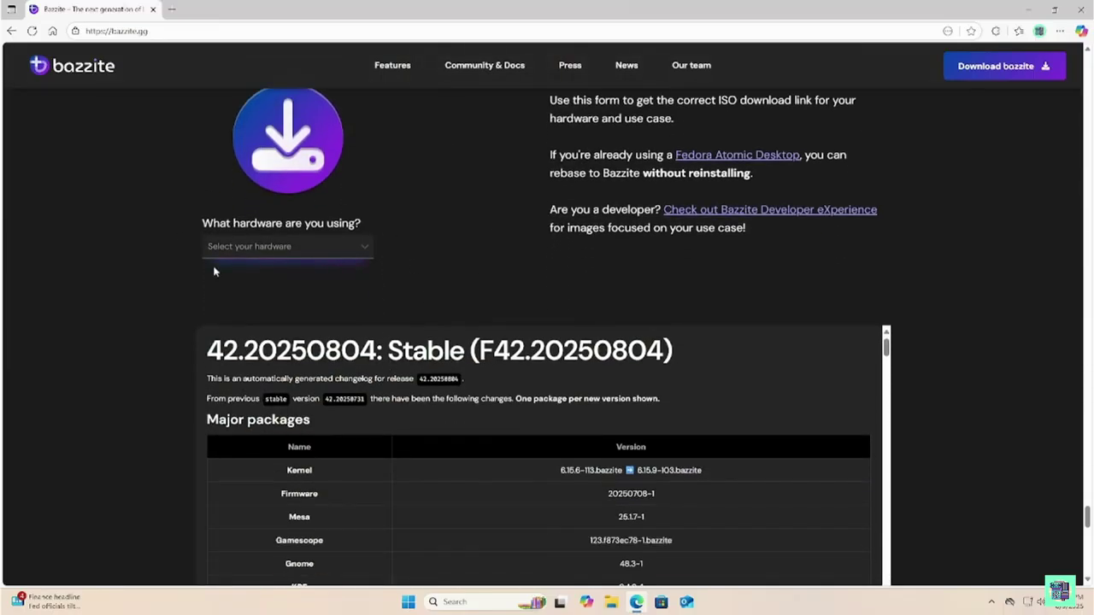
# Choose Desktop, Nvidia (GTX 9xx-10xx Series) and KDE, download bazzite-nvidia, and open a new tab
pyautogui.click(366, 247)
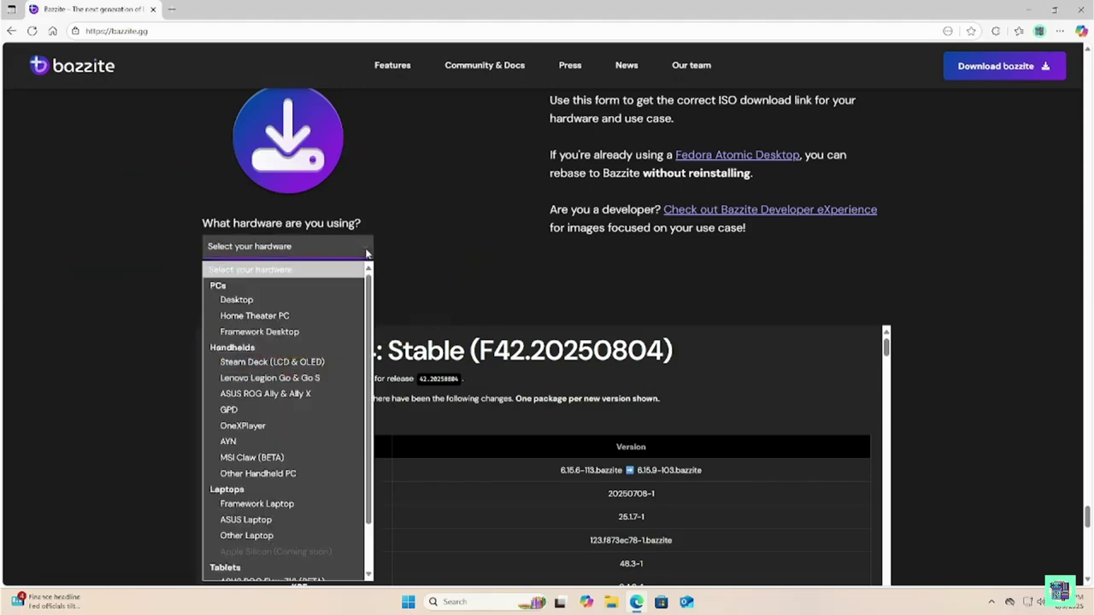
pyautogui.scroll(-1, 339, 292)
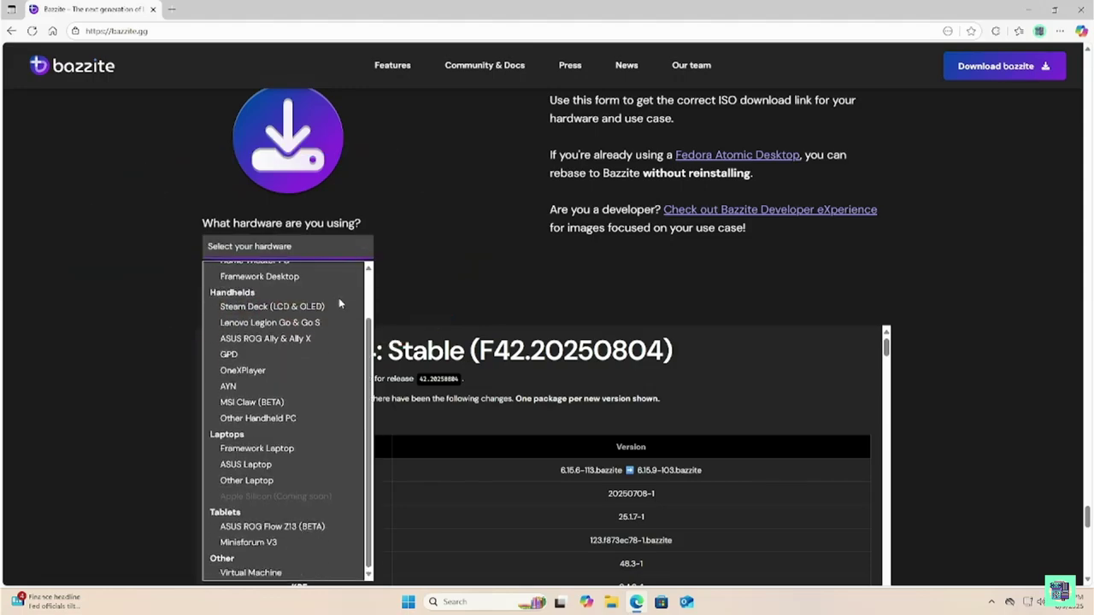
pyautogui.scroll(1, 338, 297)
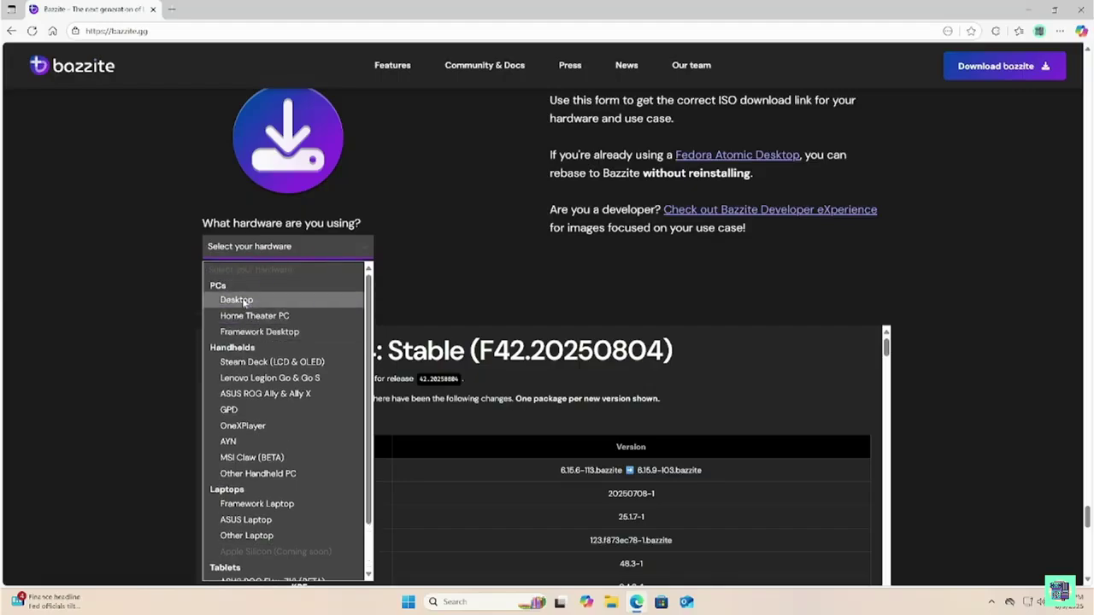
pyautogui.click(244, 300)
pyautogui.click(327, 303)
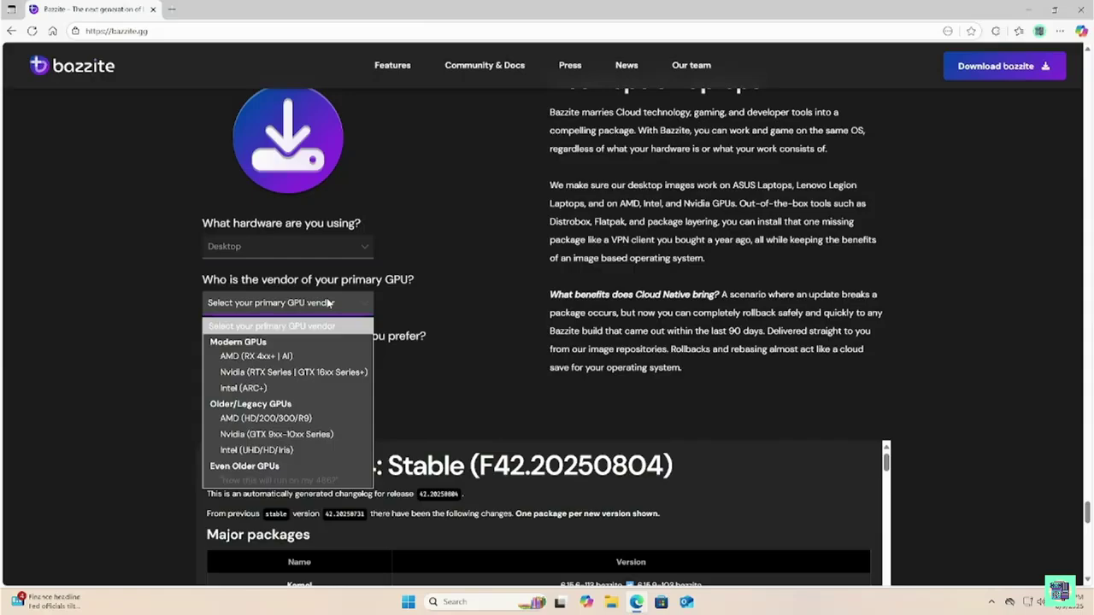
pyautogui.click(294, 435)
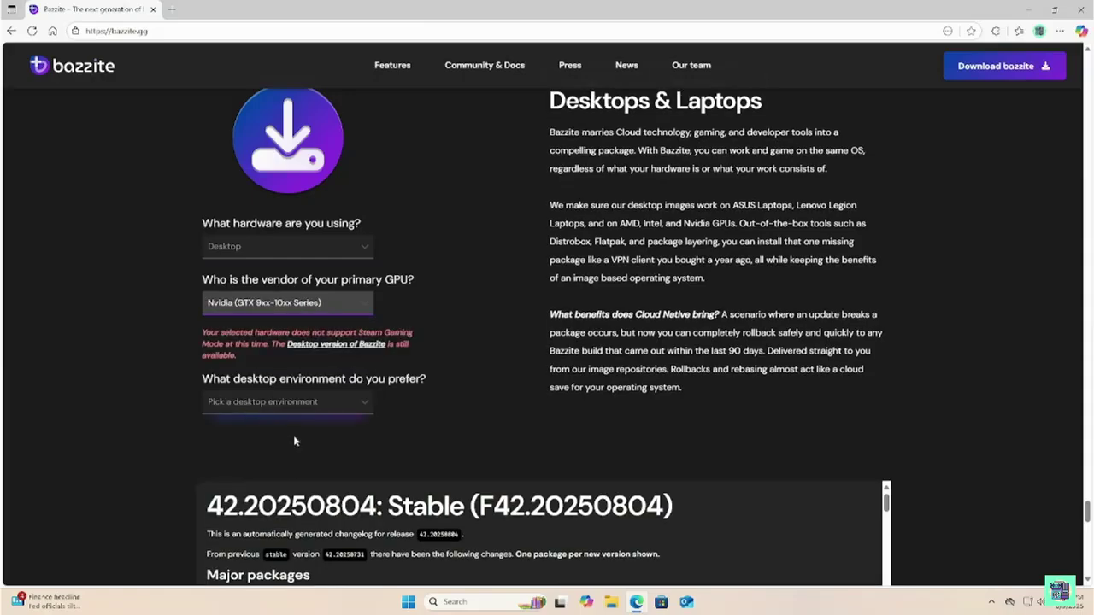
pyautogui.click(275, 402)
pyautogui.click(270, 441)
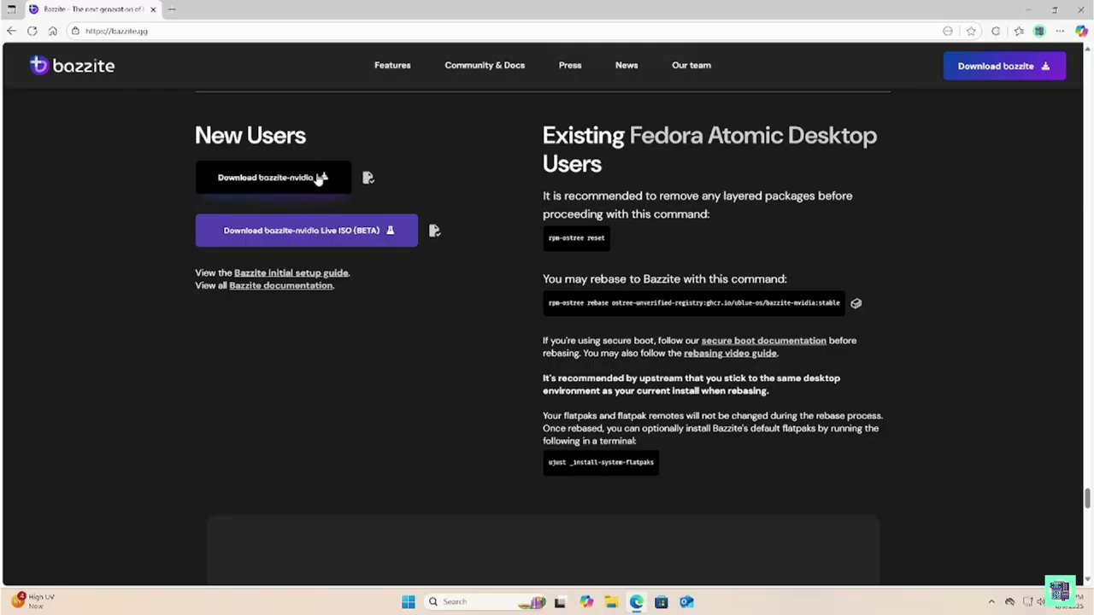
pyautogui.click(323, 180)
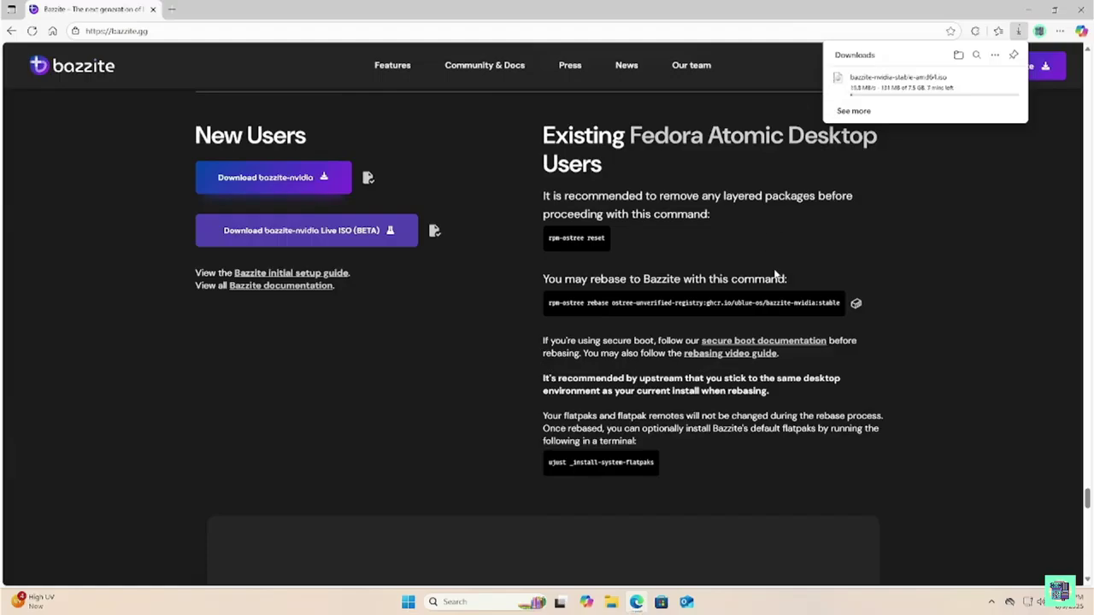
pyautogui.hotkey('ctrl', 't')
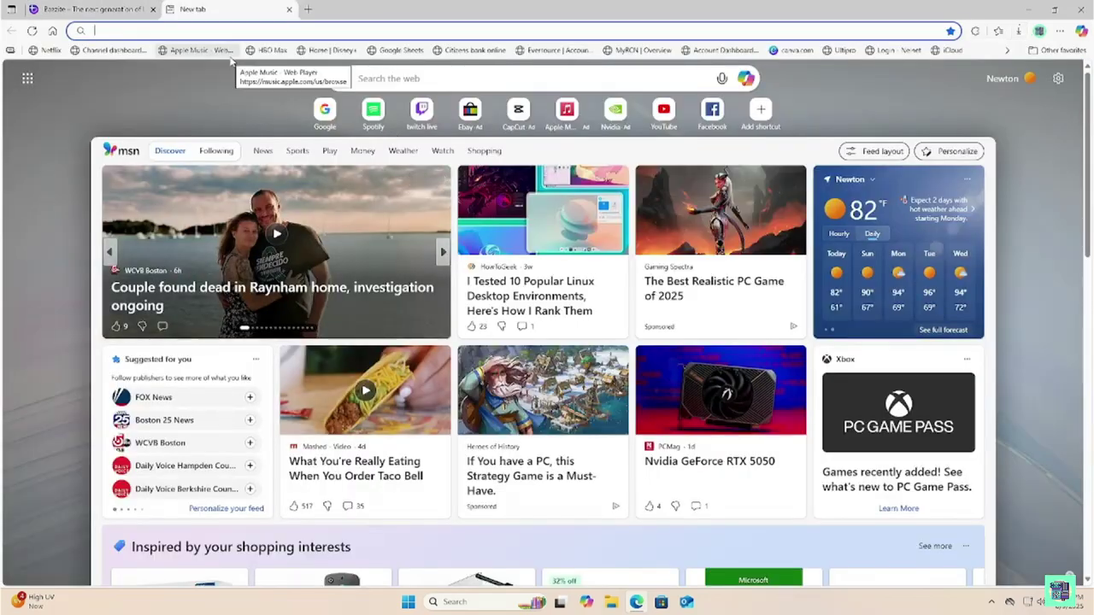
# Go to Google, search for rufus and open the official rufus.ie website
pyautogui.write('google.com')
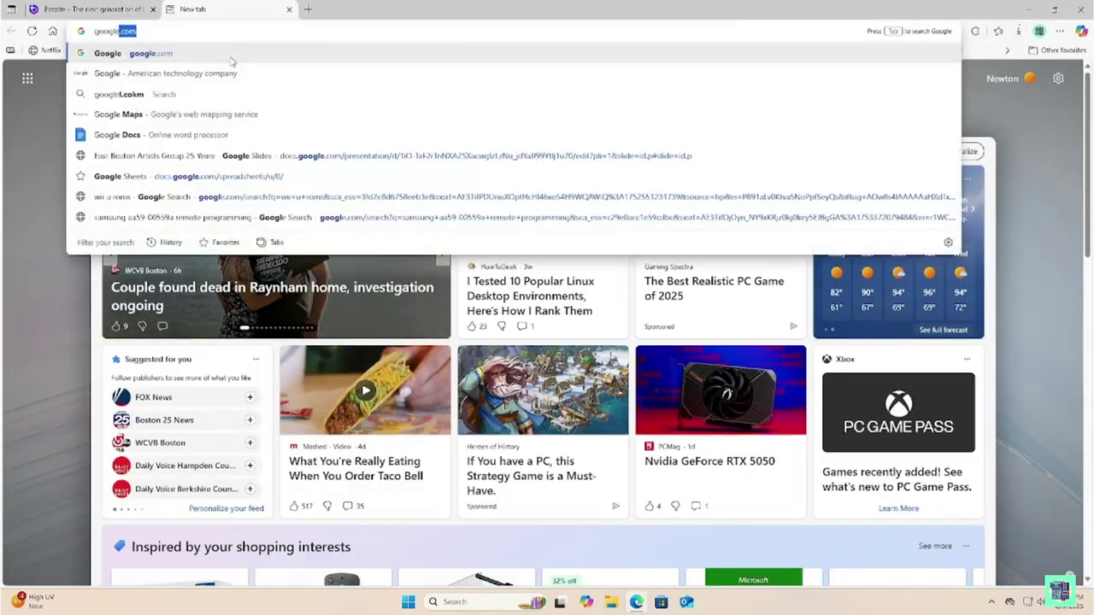
pyautogui.press('Return')
pyautogui.write('ru')
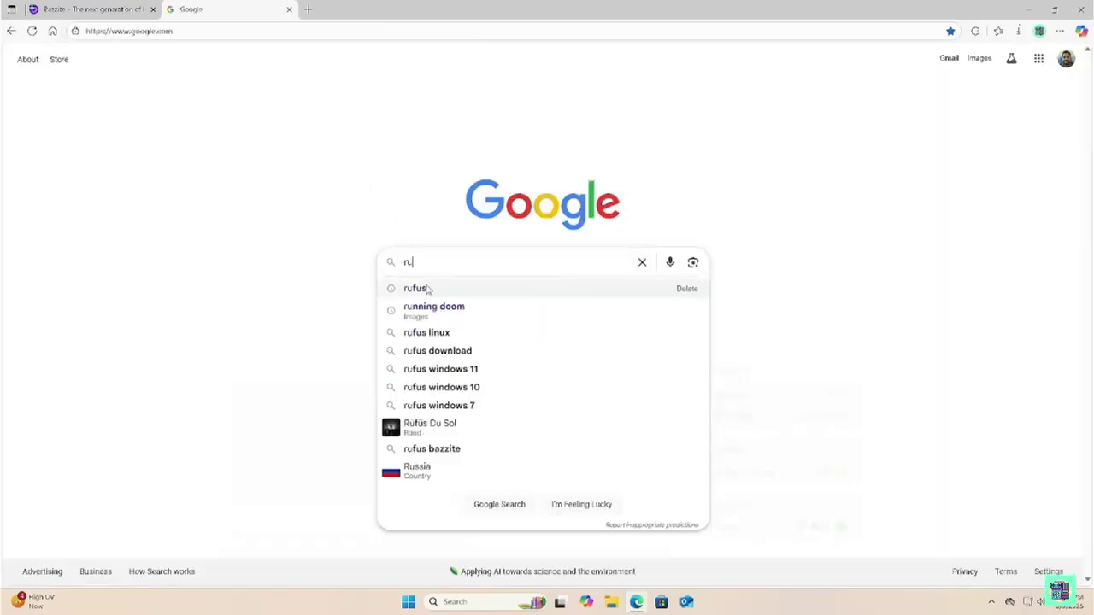
pyautogui.click(419, 288)
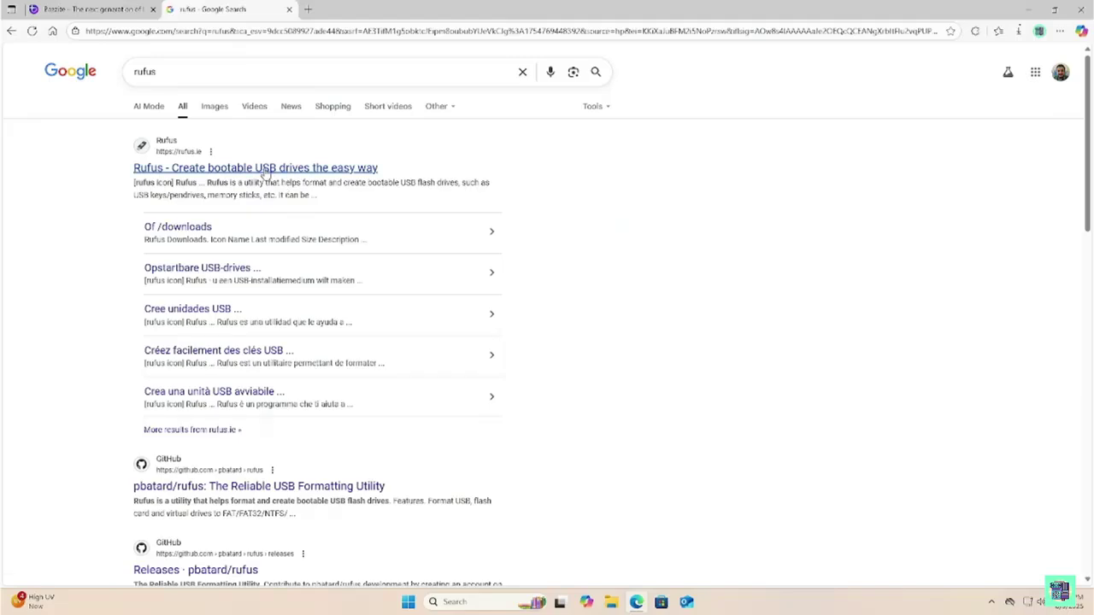
pyautogui.click(265, 169)
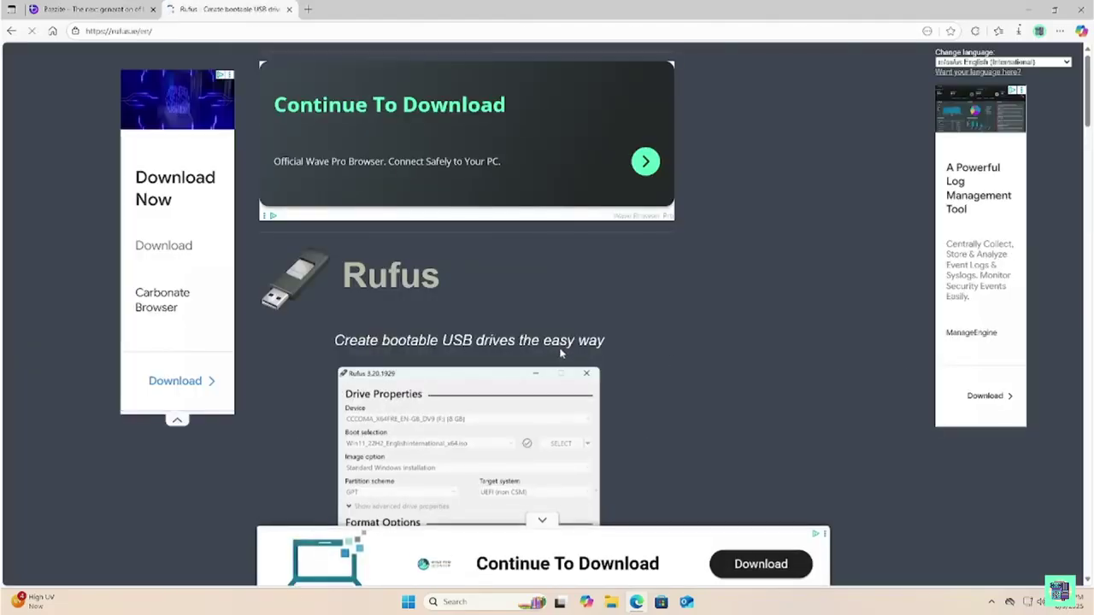
# Scroll to the Download section and download rufus-4.9.exe
pyautogui.scroll(-3, 543, 362)
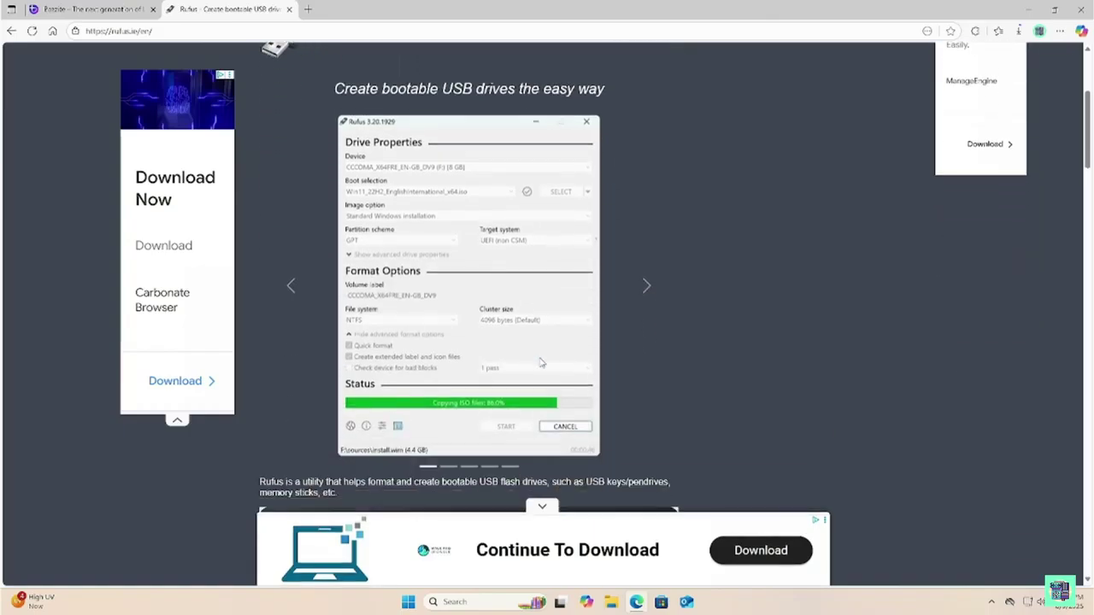
pyautogui.scroll(-7, 540, 362)
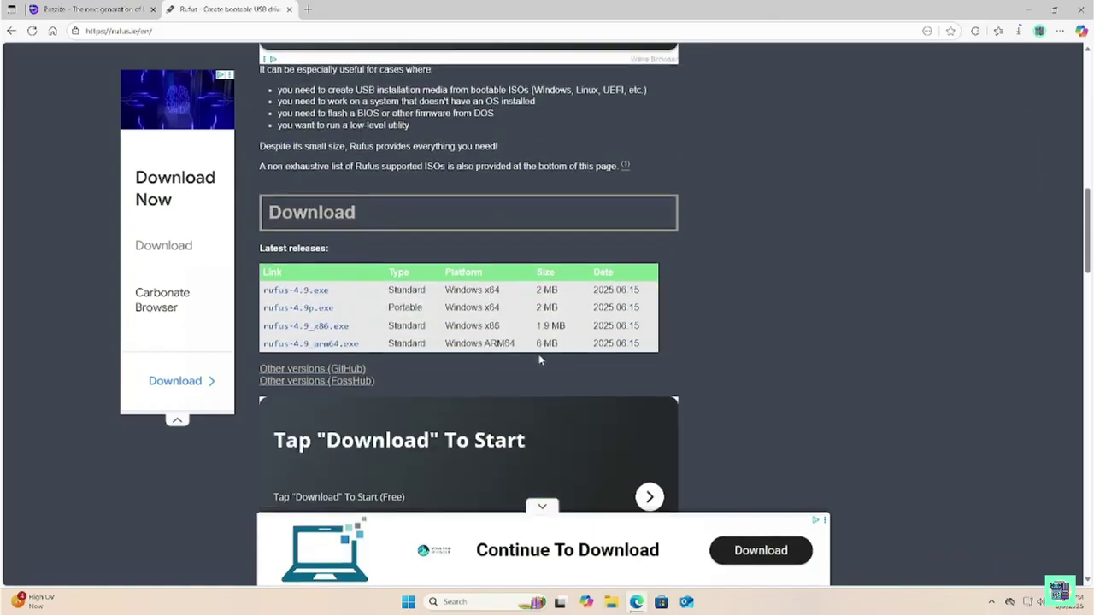
pyautogui.scroll(-2, 538, 360)
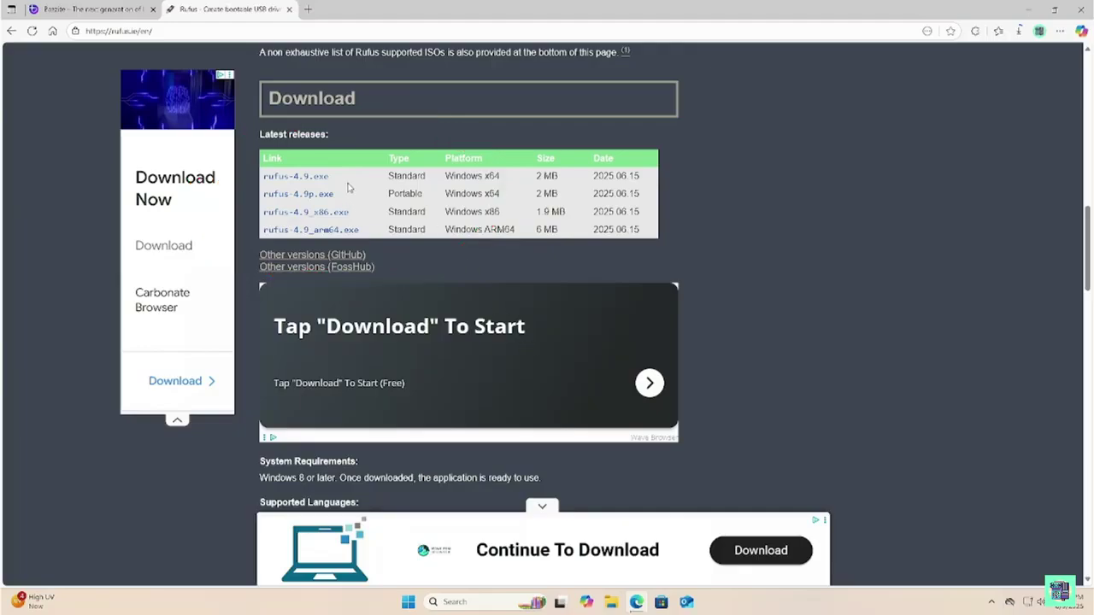
pyautogui.click(301, 177)
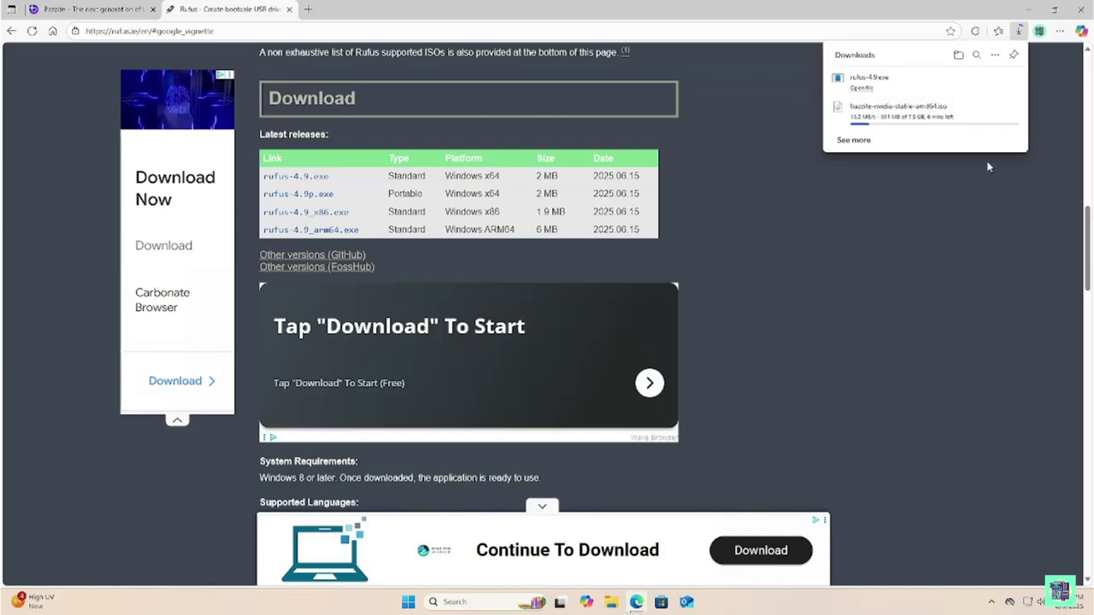
# Run rufus-4.9.exe with administrator approval and online update checks, then minimize Edge
pyautogui.click(871, 87)
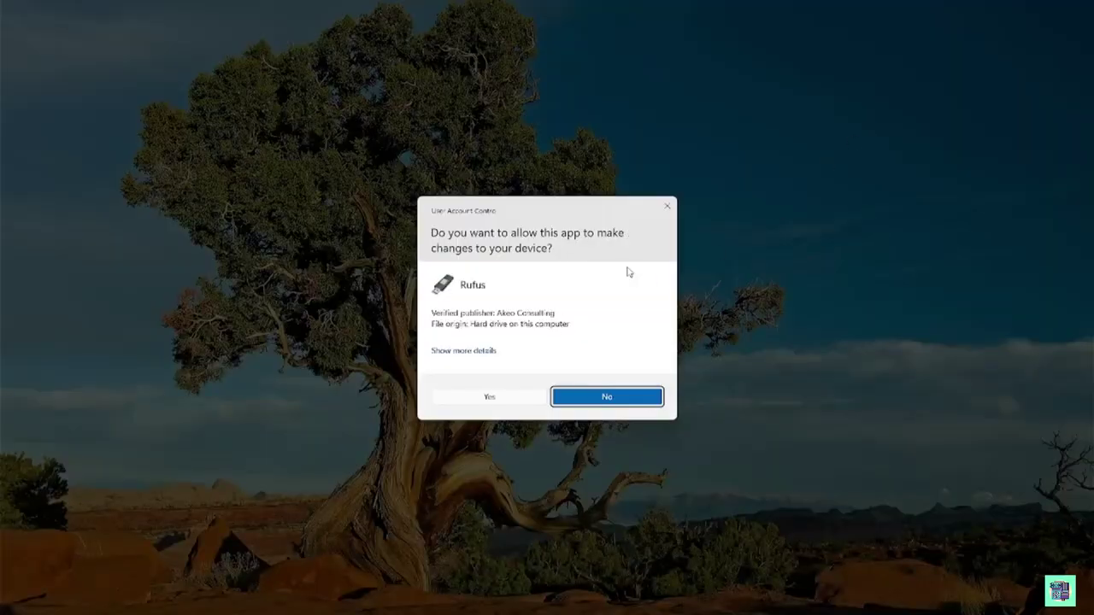
pyautogui.click(490, 399)
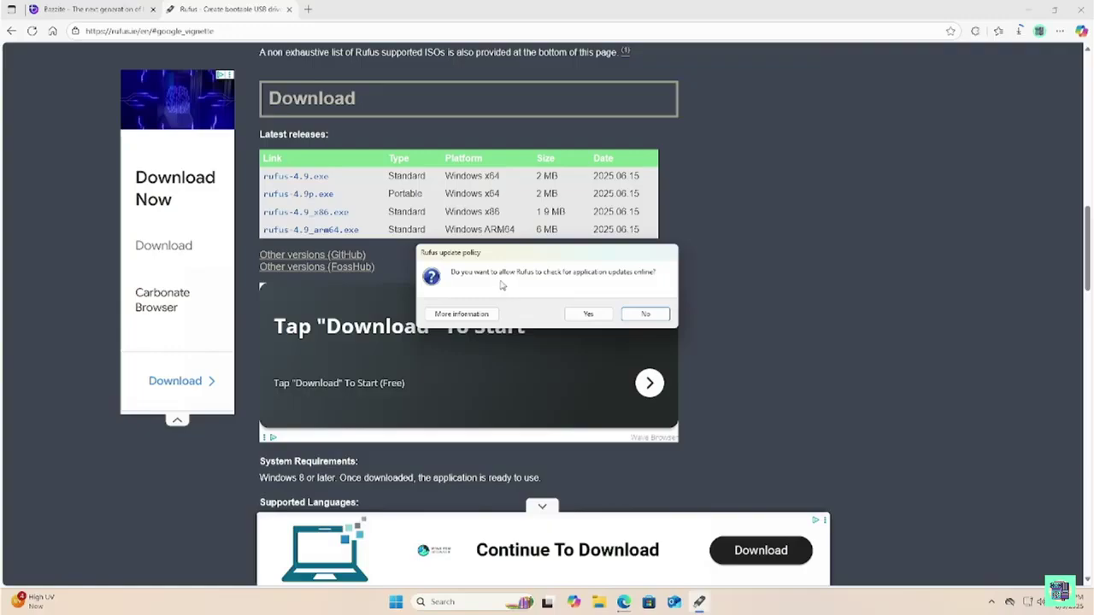
pyautogui.click(590, 315)
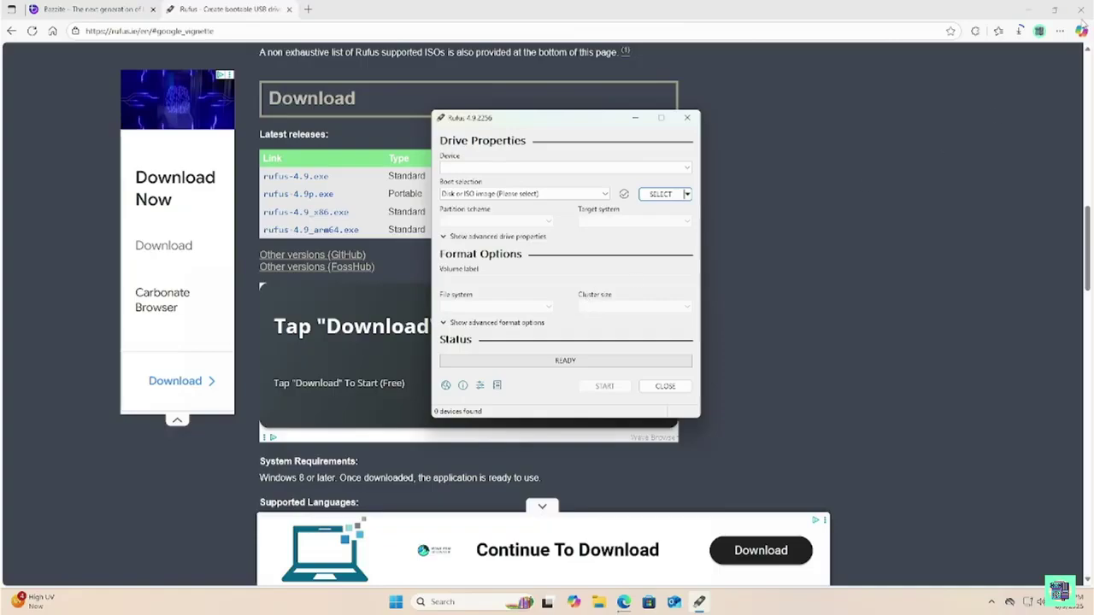
pyautogui.click(1029, 10)
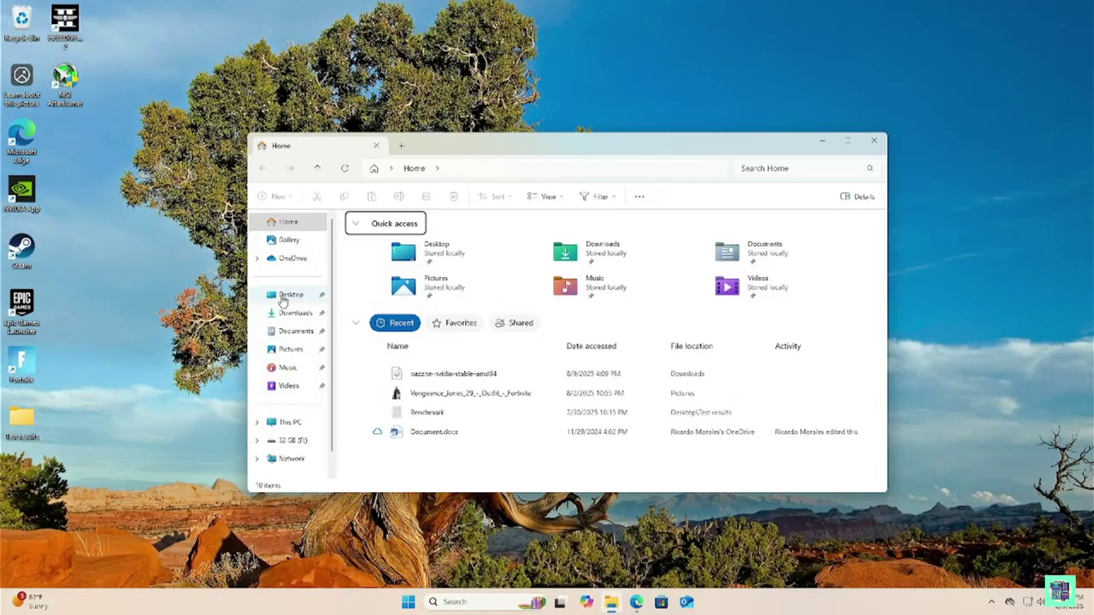
# Launch rufus-4.9 from Downloads as administrator and keep the 32 GB (F:) drive as target
pyautogui.click(295, 313)
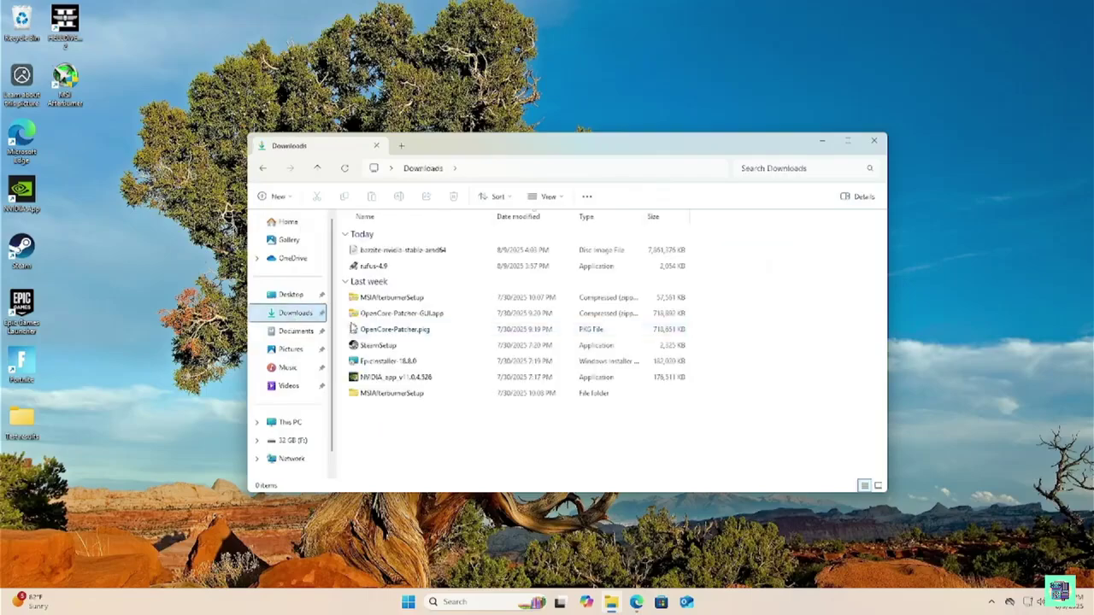
pyautogui.doubleClick(369, 267)
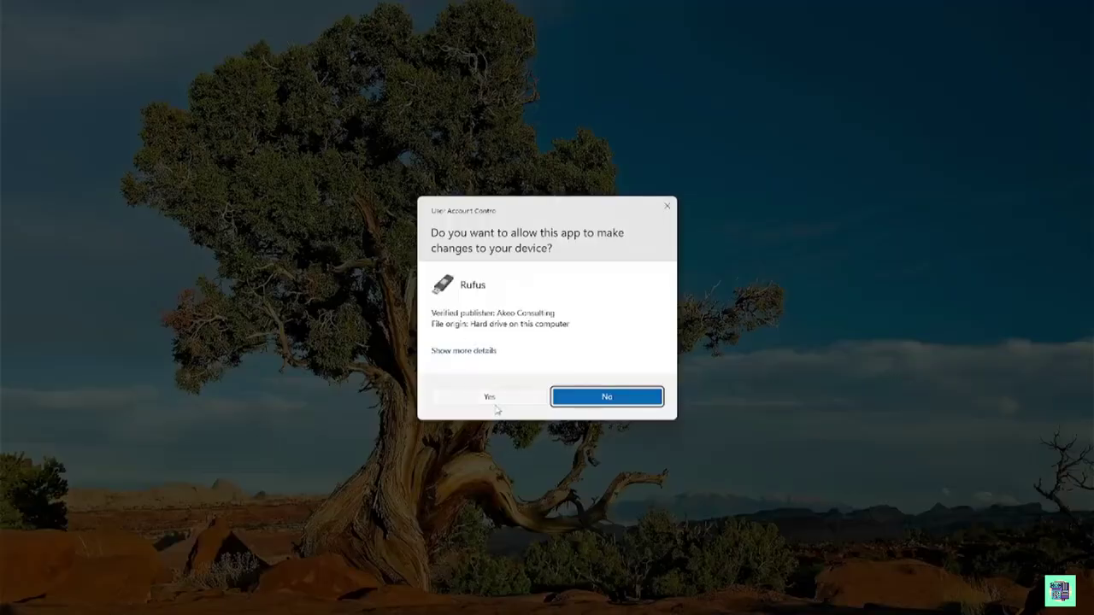
pyautogui.click(494, 402)
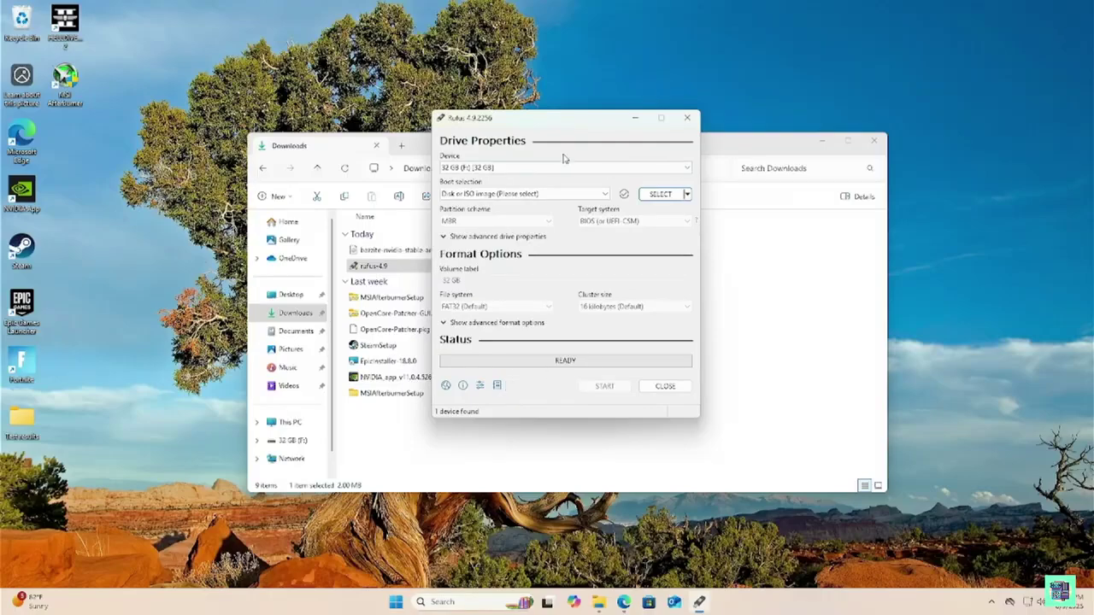
pyautogui.click(552, 173)
pyautogui.click(552, 173)
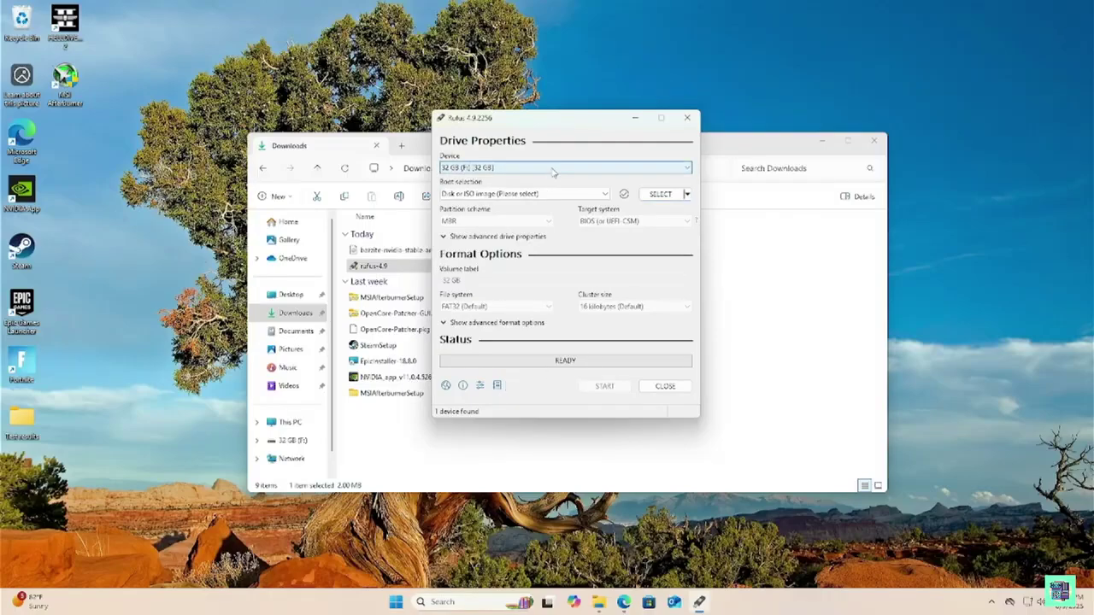
# Review the USB drive's Format settings, keeping FAT32 without formatting, then close the Downloads window
pyautogui.click(600, 602)
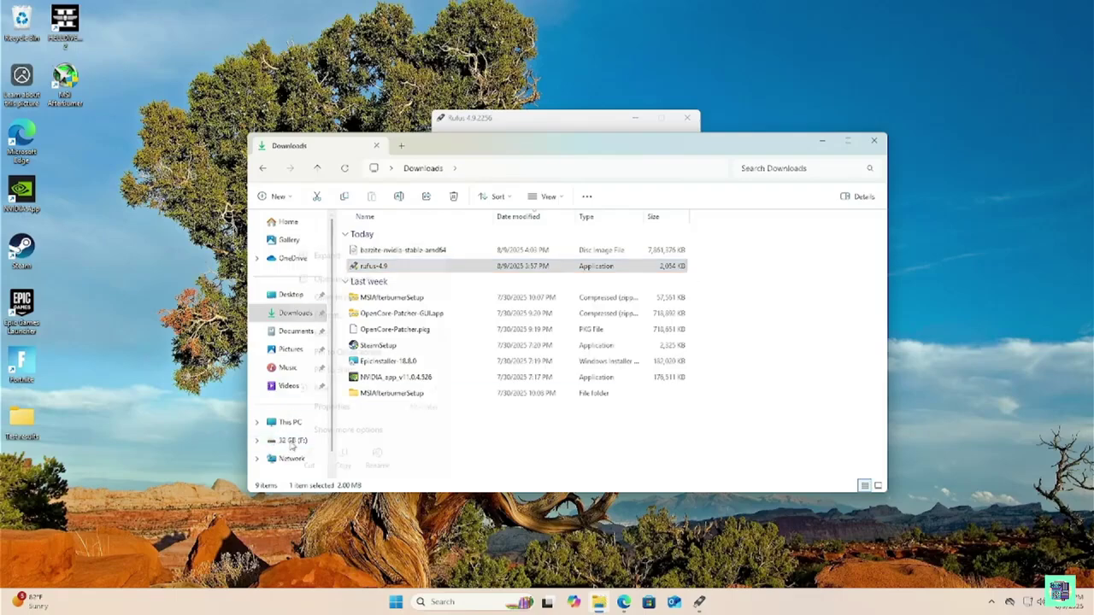
pyautogui.rightClick(291, 441)
pyautogui.click(328, 315)
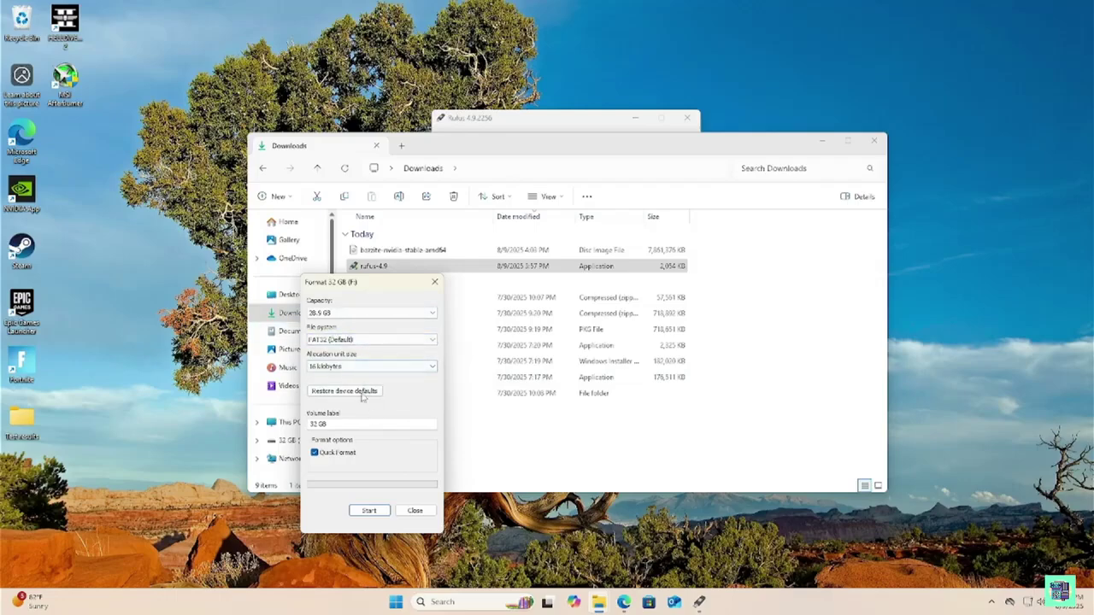
pyautogui.click(385, 341)
pyautogui.click(385, 341)
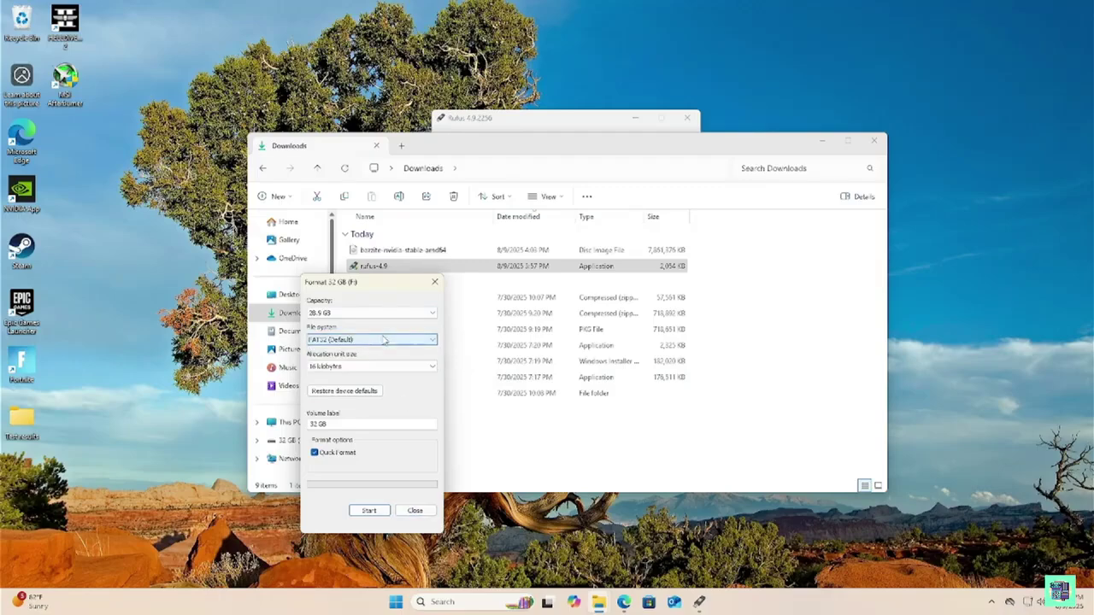
pyautogui.click(418, 510)
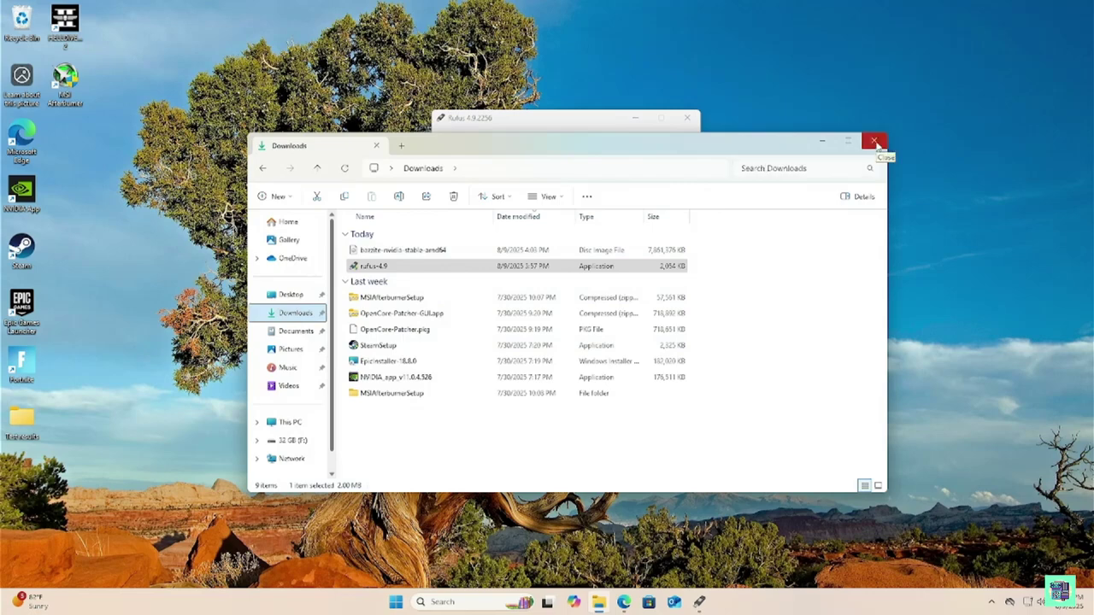
pyautogui.click(875, 142)
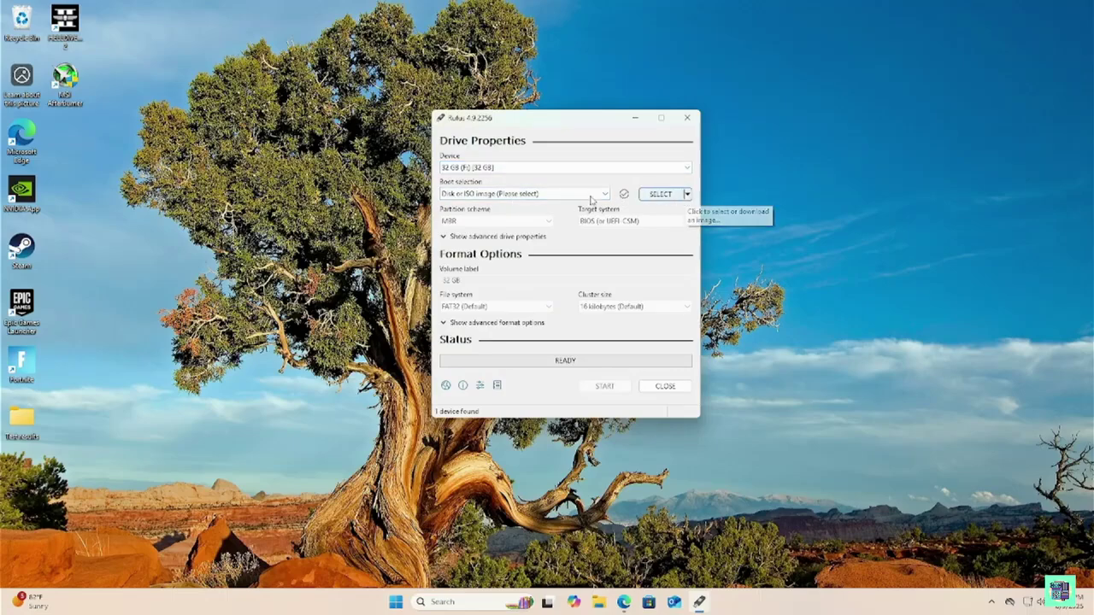
# Load bazzite-nvidia-stable-amd64.iso as the Rufus boot image
pyautogui.click(687, 194)
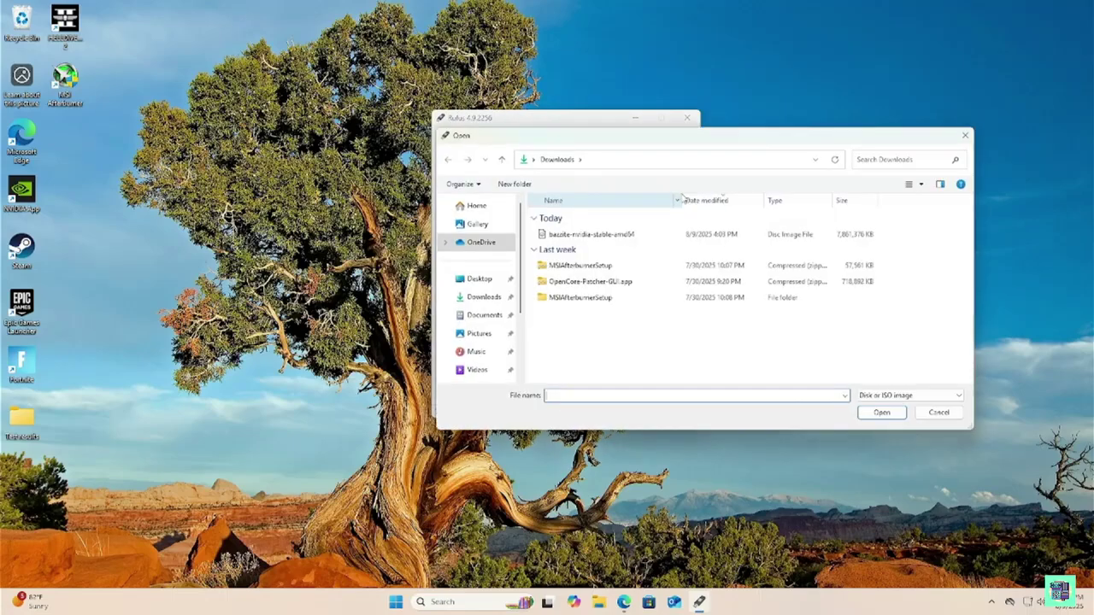
pyautogui.click(604, 237)
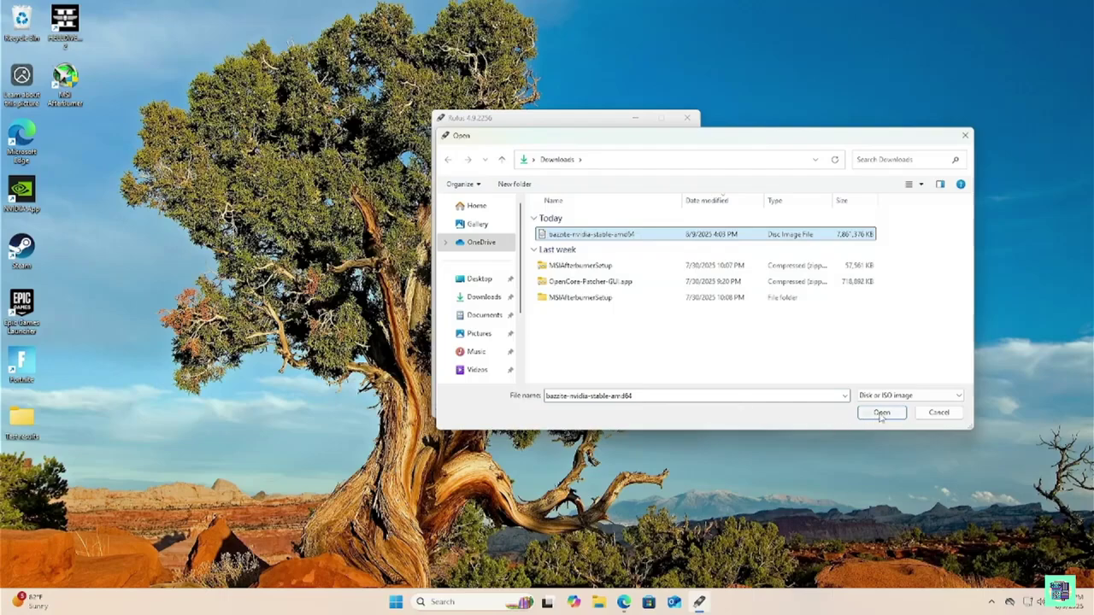
pyautogui.click(882, 413)
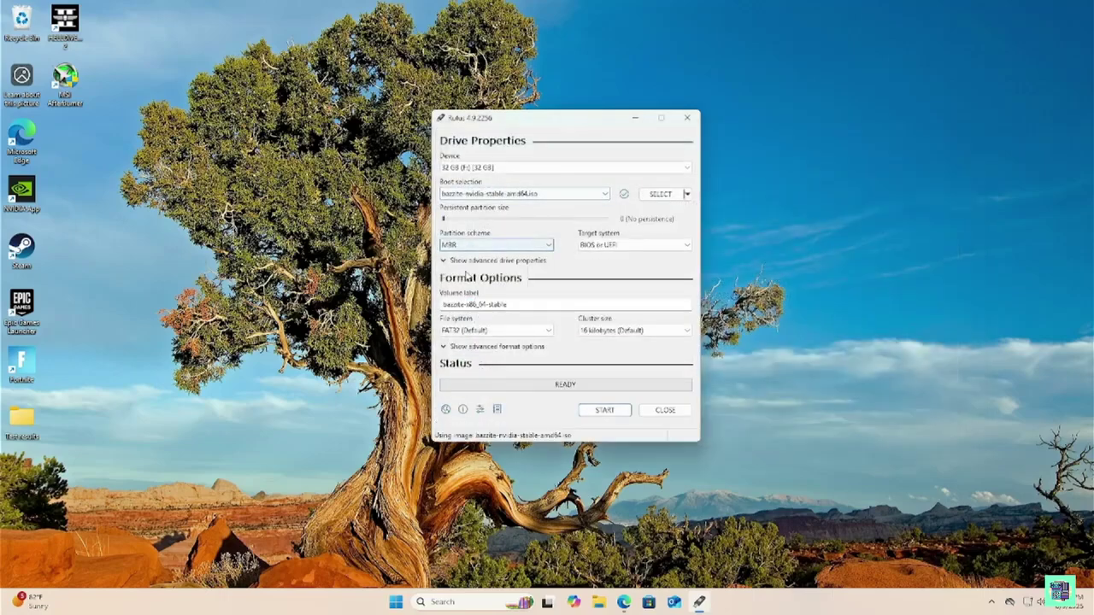
# Keep the MBR partition scheme, check the advanced format options, and start writing
pyautogui.click(492, 245)
pyautogui.click(457, 255)
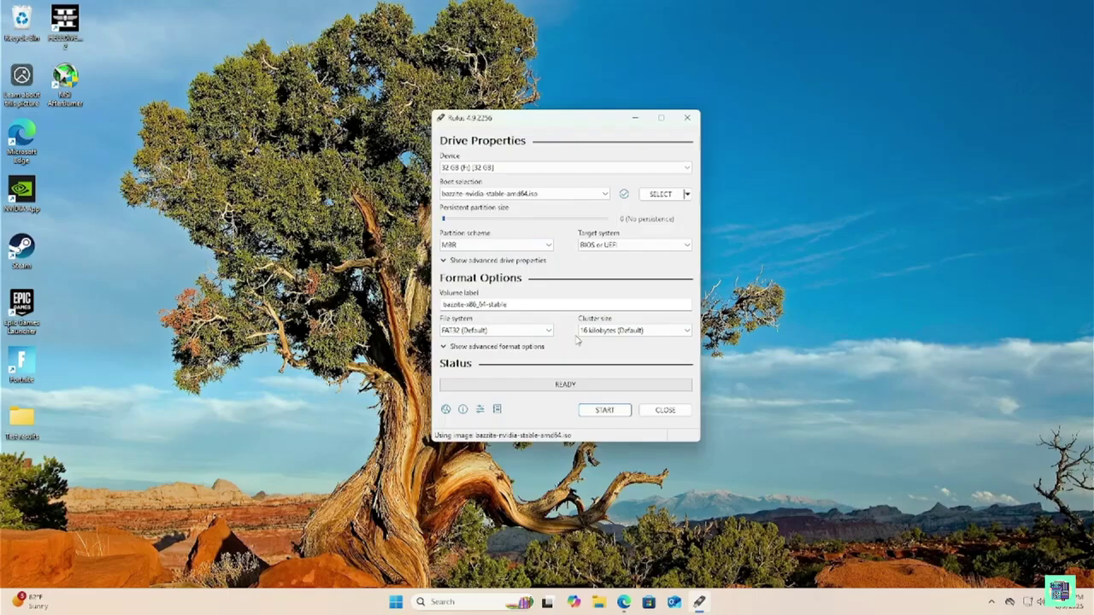
pyautogui.click(475, 348)
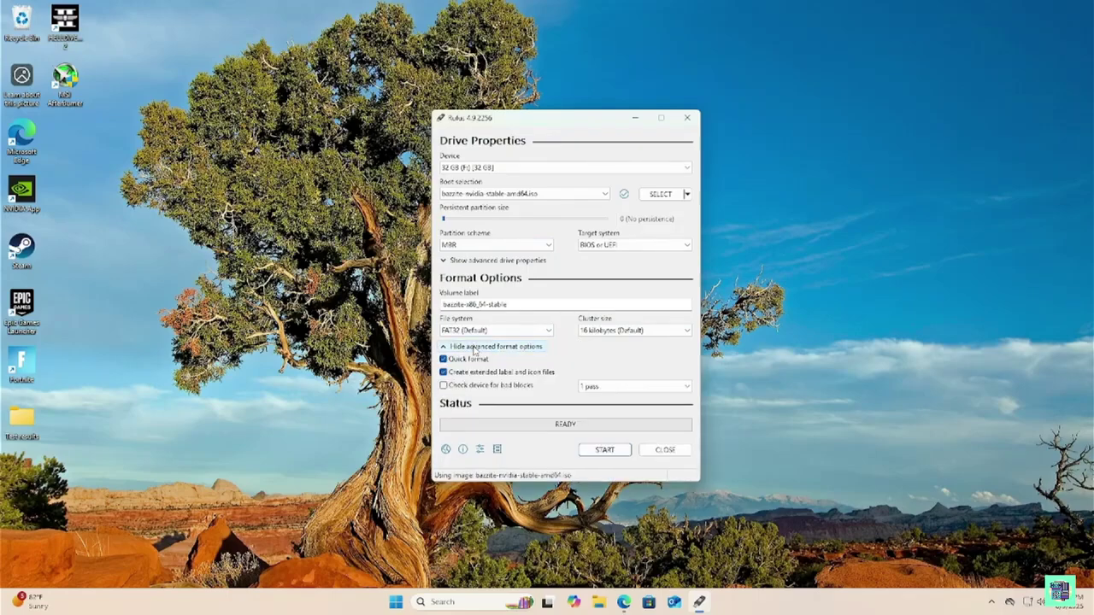
pyautogui.click(447, 347)
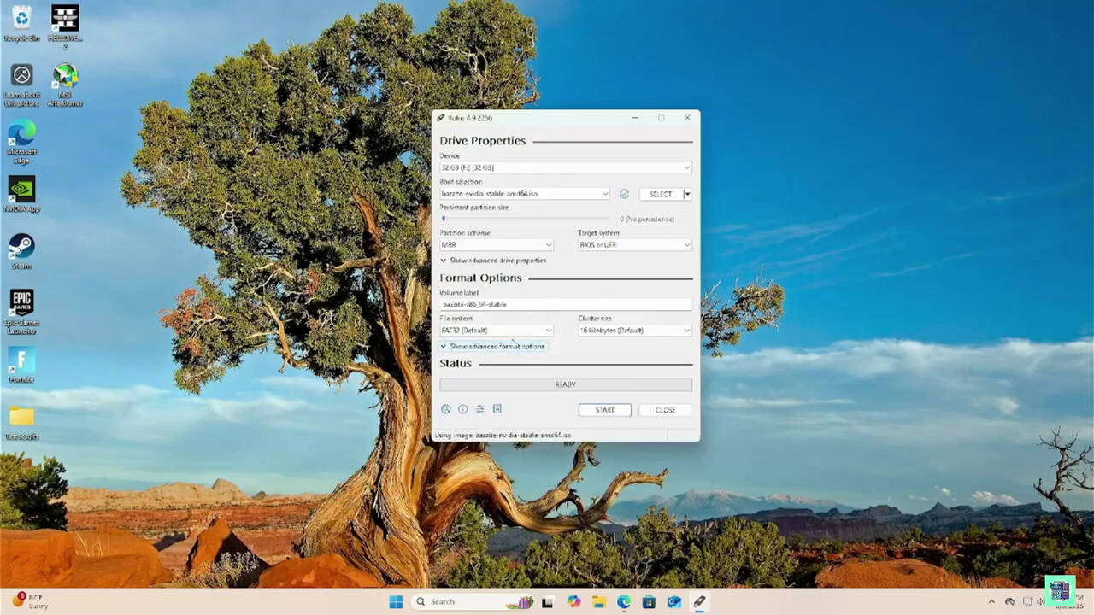
pyautogui.click(606, 411)
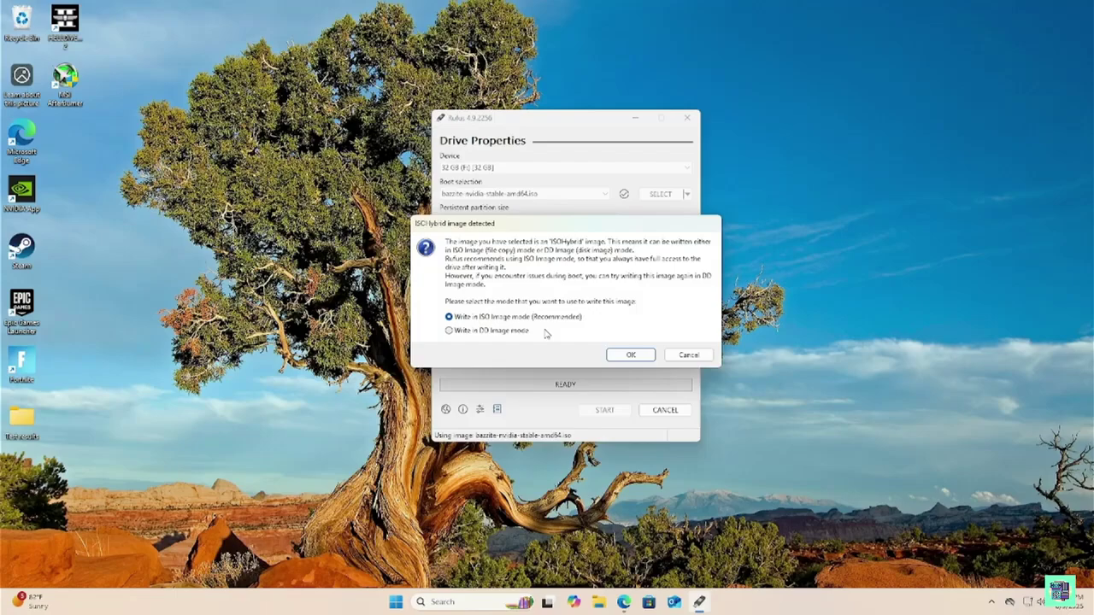
# Write in ISO image mode, allow the GRUB file download, and confirm erasing the drive
pyautogui.click(631, 355)
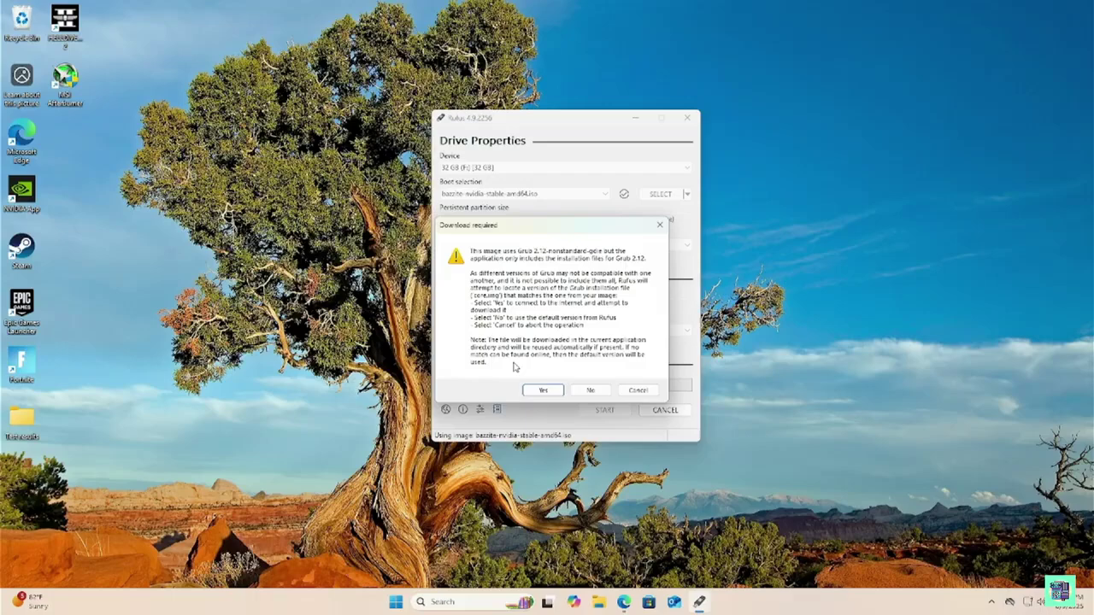
pyautogui.click(552, 390)
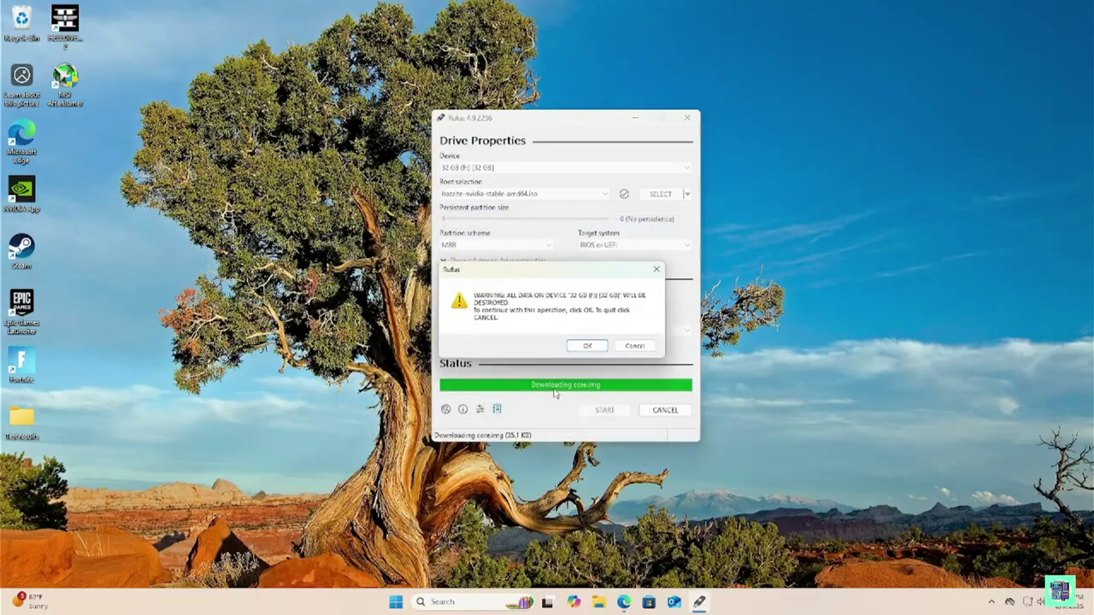
pyautogui.click(587, 346)
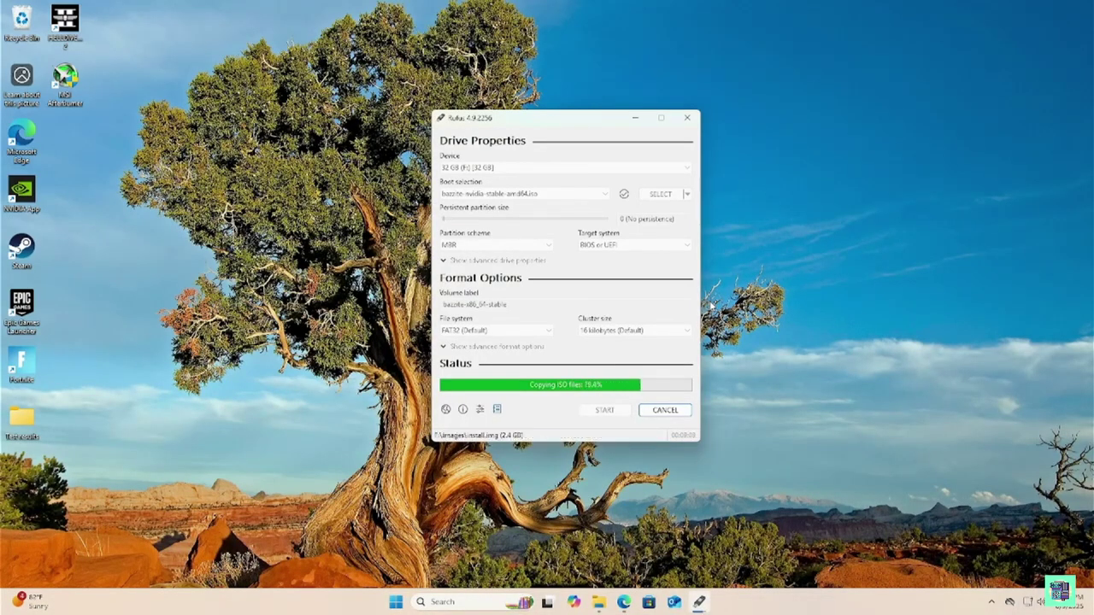
# Close Rufus and restart Windows from the Start menu power options
pyautogui.click(665, 409)
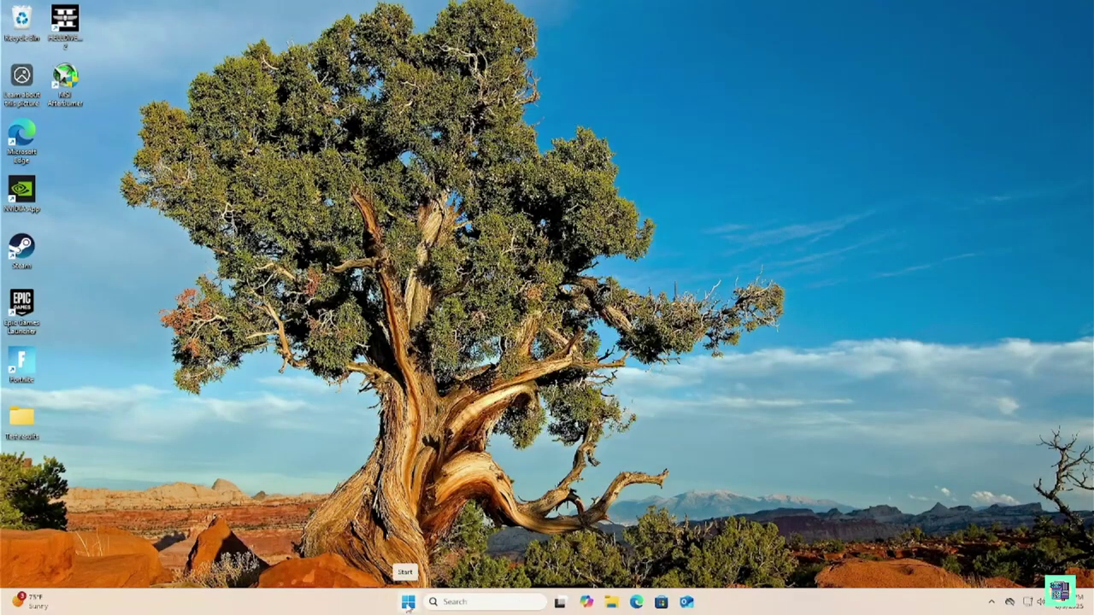
pyautogui.click(408, 603)
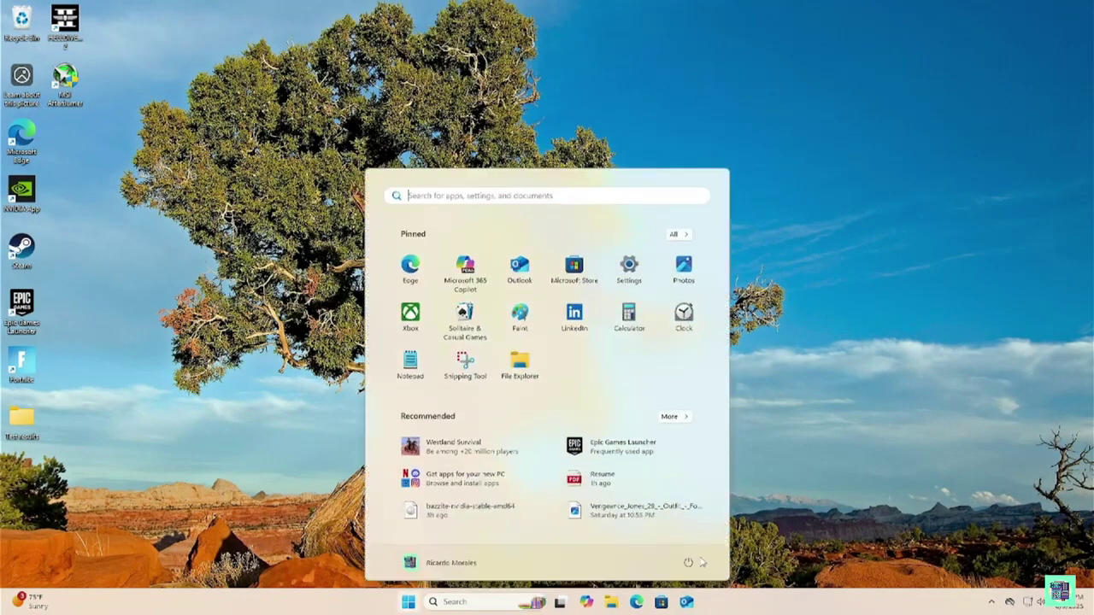
pyautogui.click(690, 562)
pyautogui.click(687, 542)
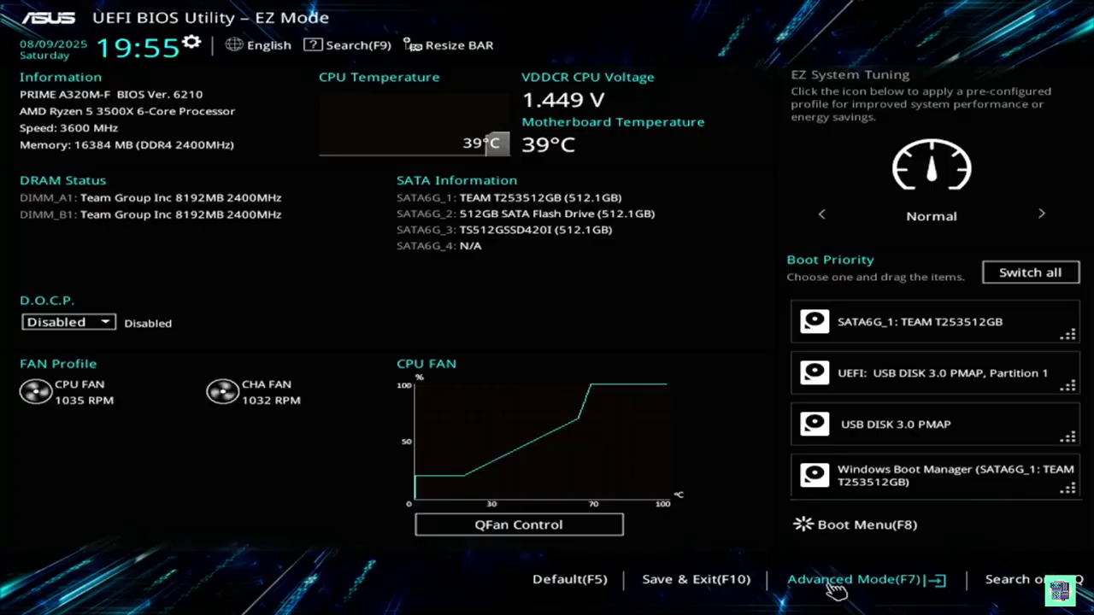
# In BIOS Advanced Mode's Boot tab, boot once from UEFI: USB DISK 3.0 PMAP, Partition 1
pyautogui.click(836, 581)
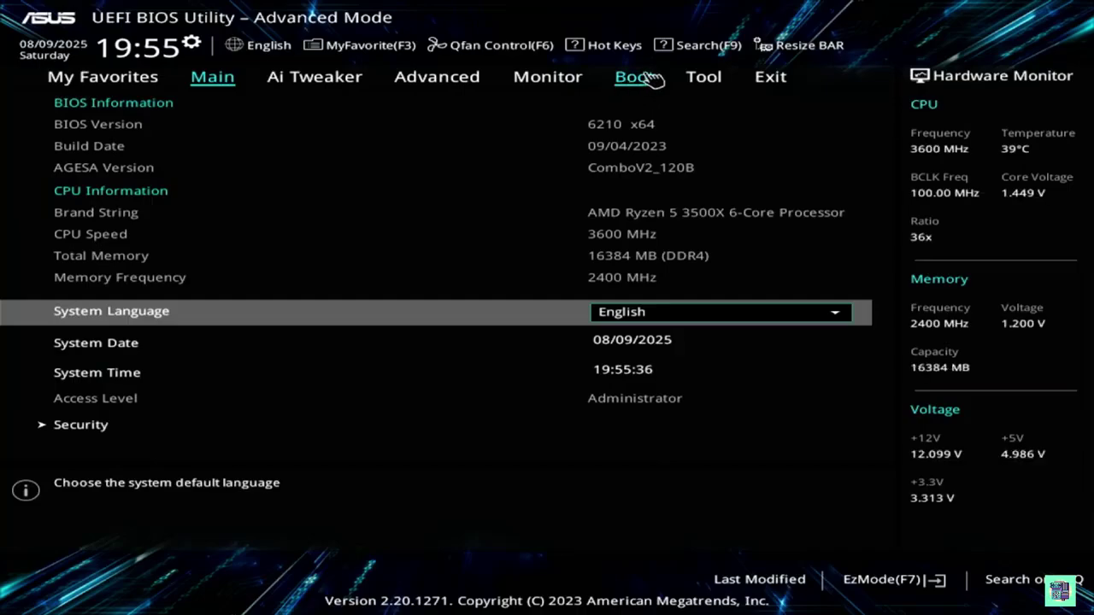
pyautogui.click(643, 86)
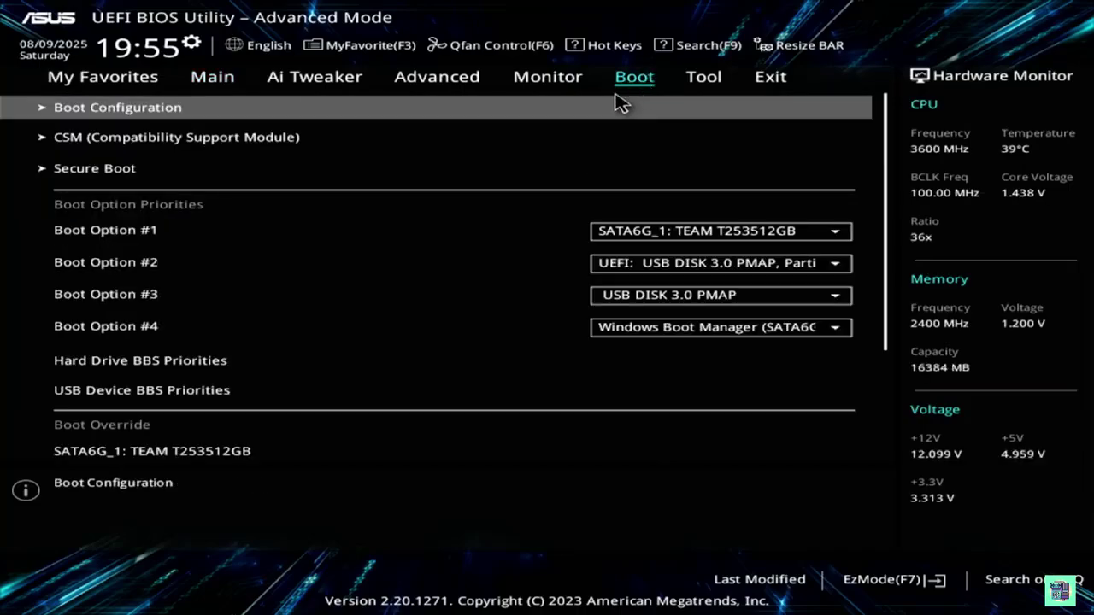
pyautogui.press('Down')
pyautogui.press('Down')
pyautogui.press('Down')
pyautogui.press('Down')
pyautogui.press('Down')
pyautogui.press('Down')
pyautogui.press('Down')
pyautogui.press('Down')
pyautogui.press('Down')
pyautogui.press('Down')
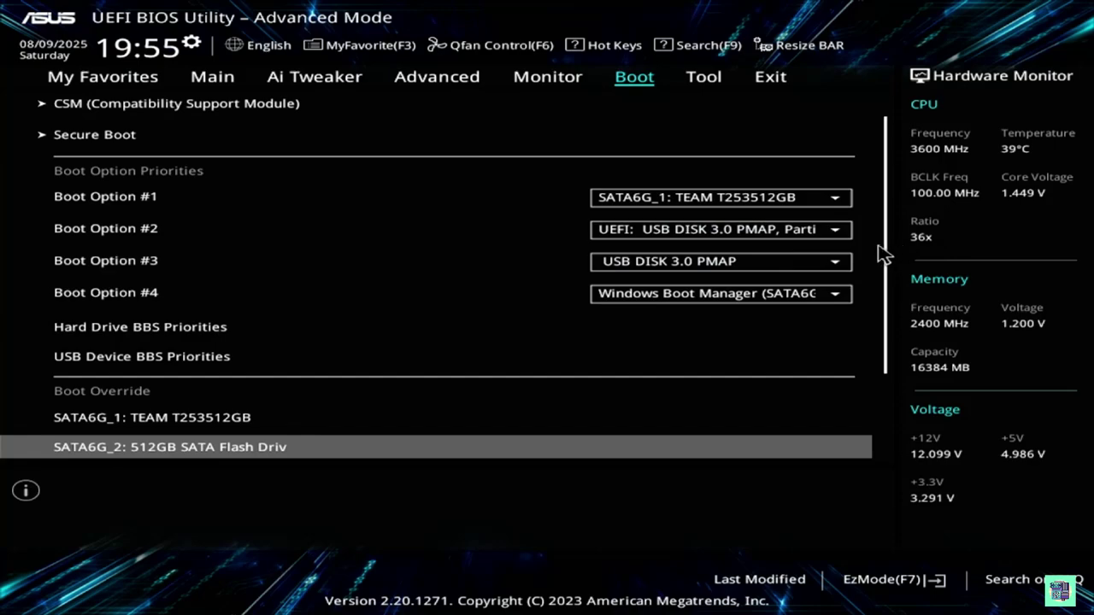
pyautogui.moveTo(892, 252); pyautogui.dragTo(903, 345)
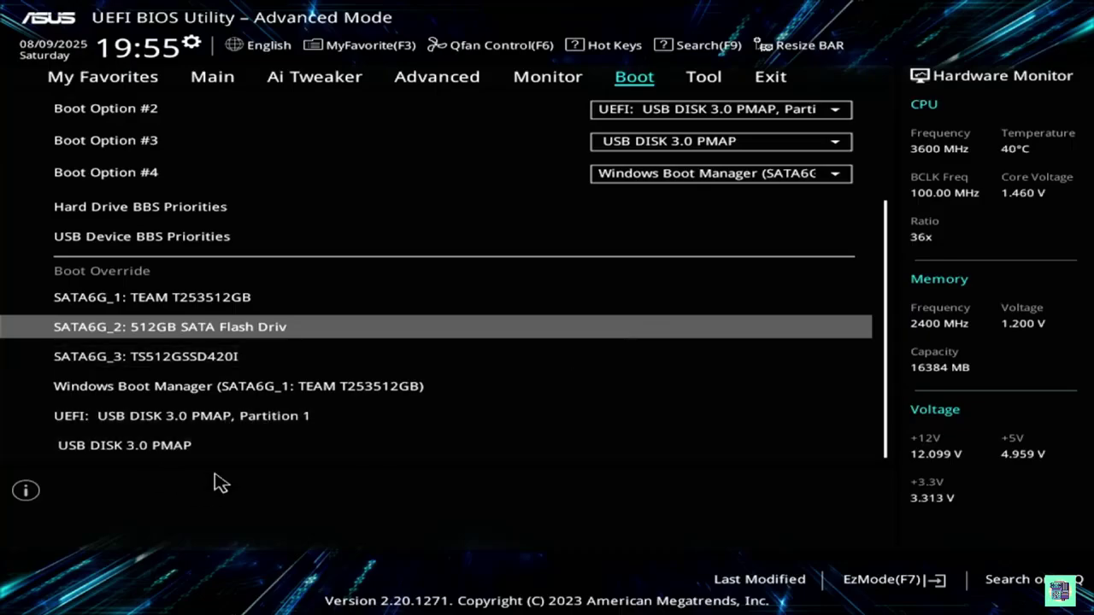
pyautogui.click(174, 417)
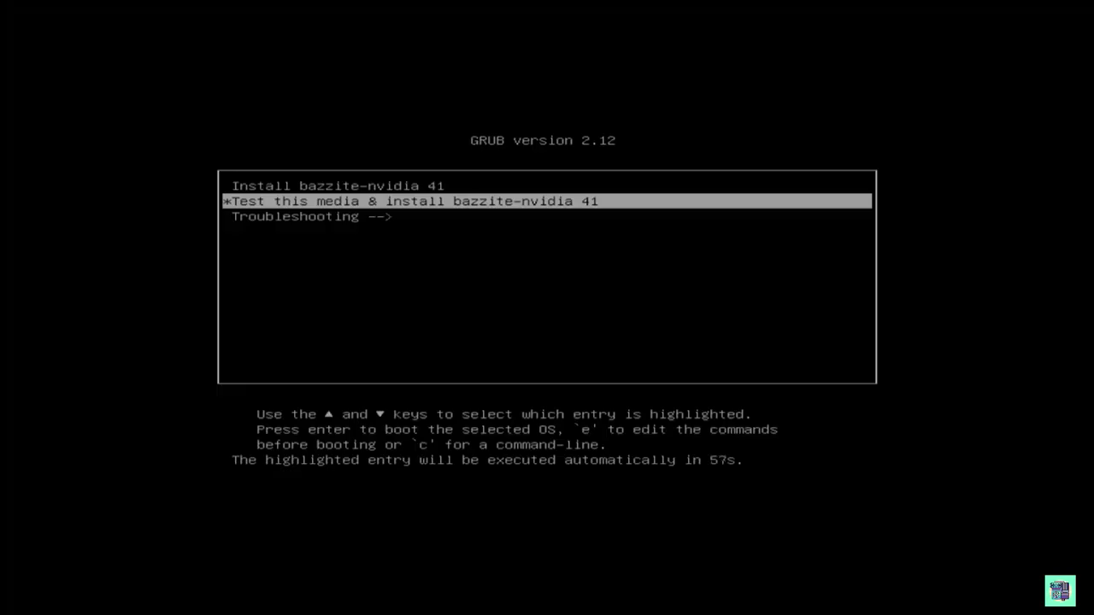
# Stop the GRUB countdown and boot the Install bazzite-nvidia 41 entry
pyautogui.press('Up')
pyautogui.press('Down')
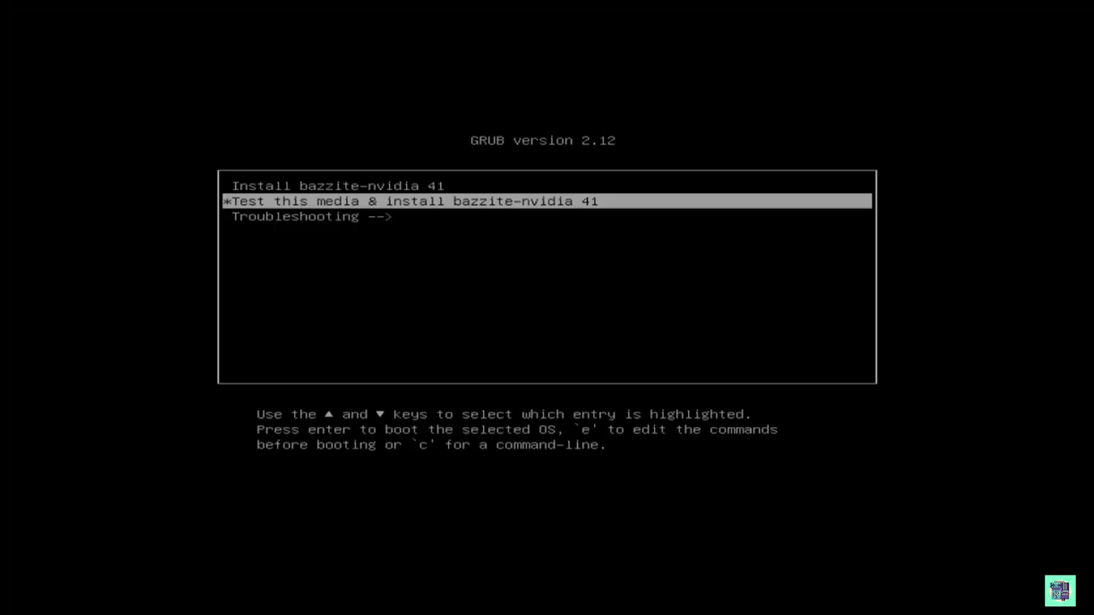
pyautogui.press('Up')
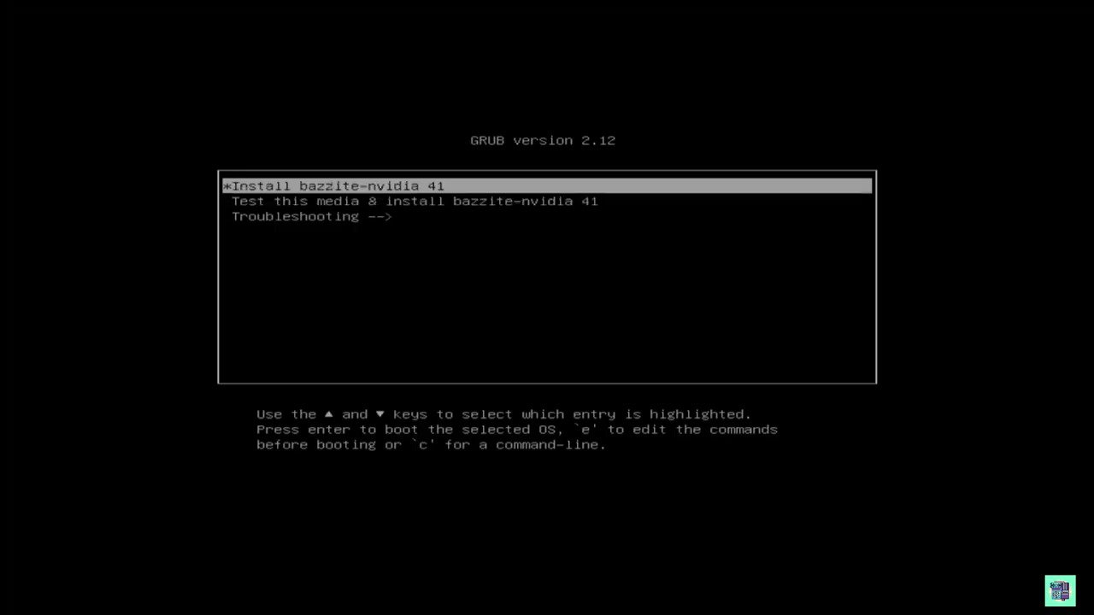
pyautogui.press('Return')
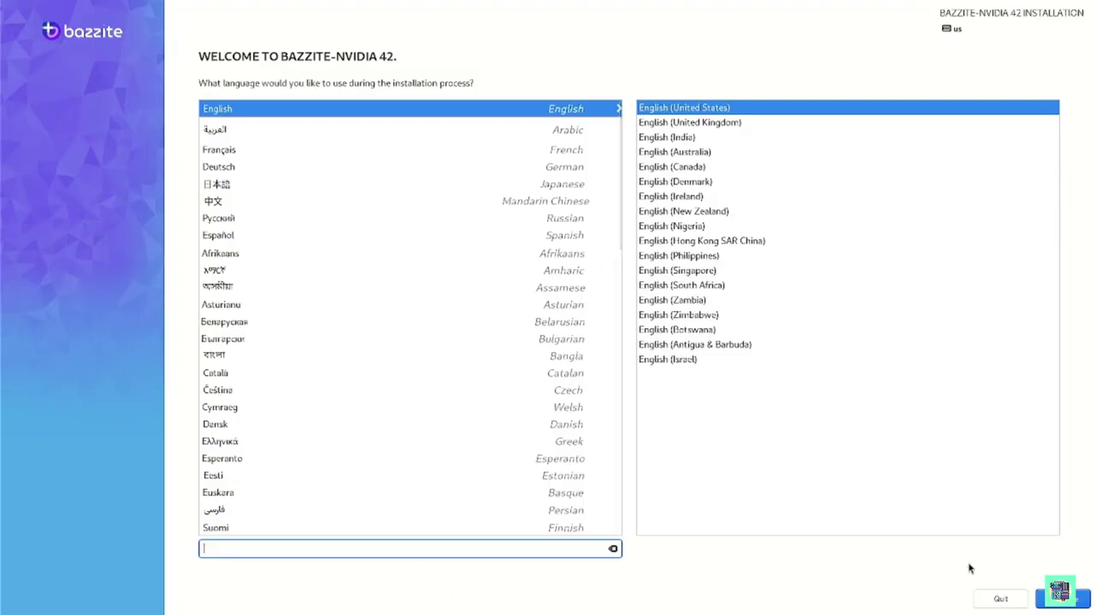
# Continue in English (United States) and enter and confirm the user account password
pyautogui.click(1075, 600)
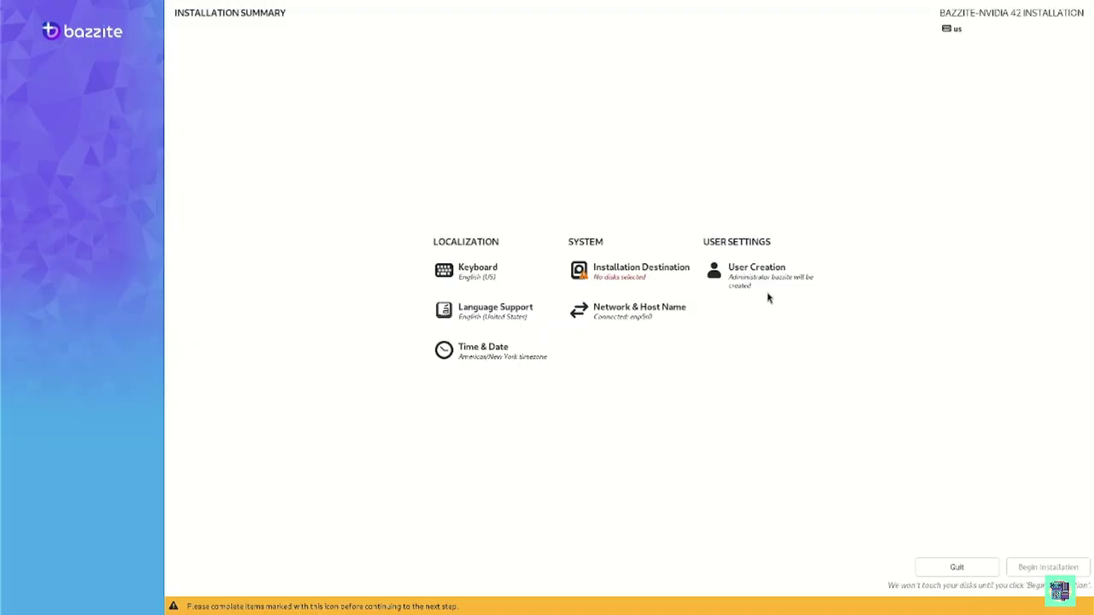
pyautogui.click(760, 277)
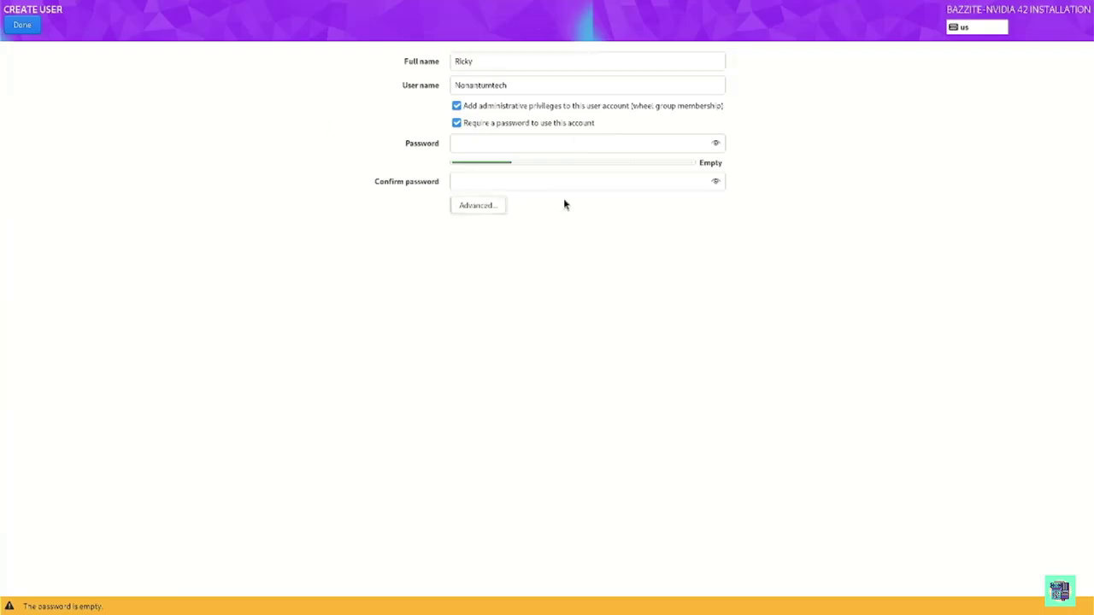
pyautogui.click(507, 146)
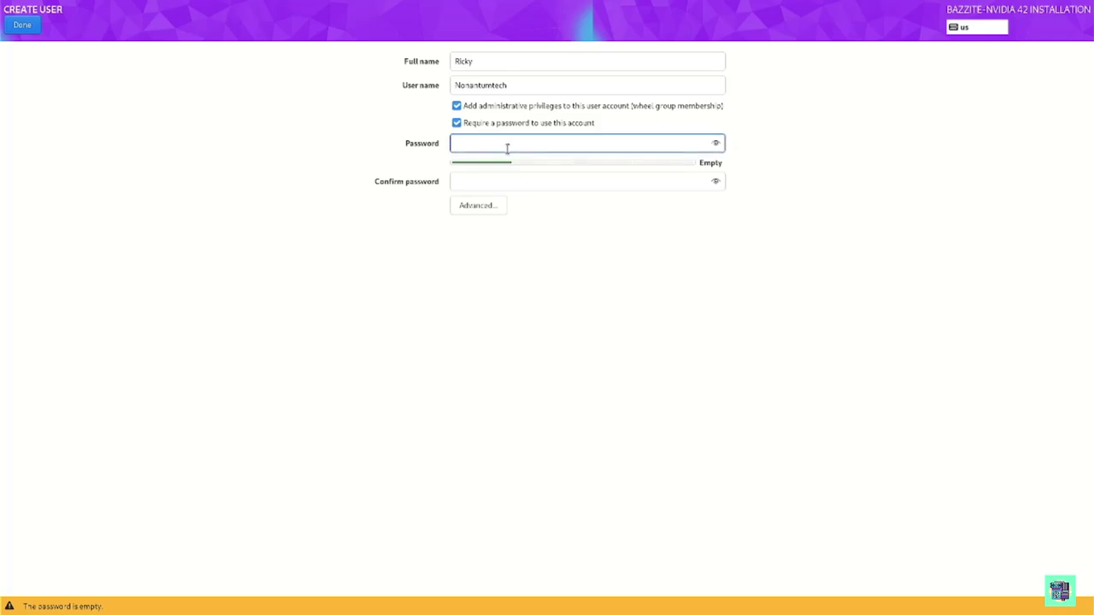
pyautogui.write('1234')
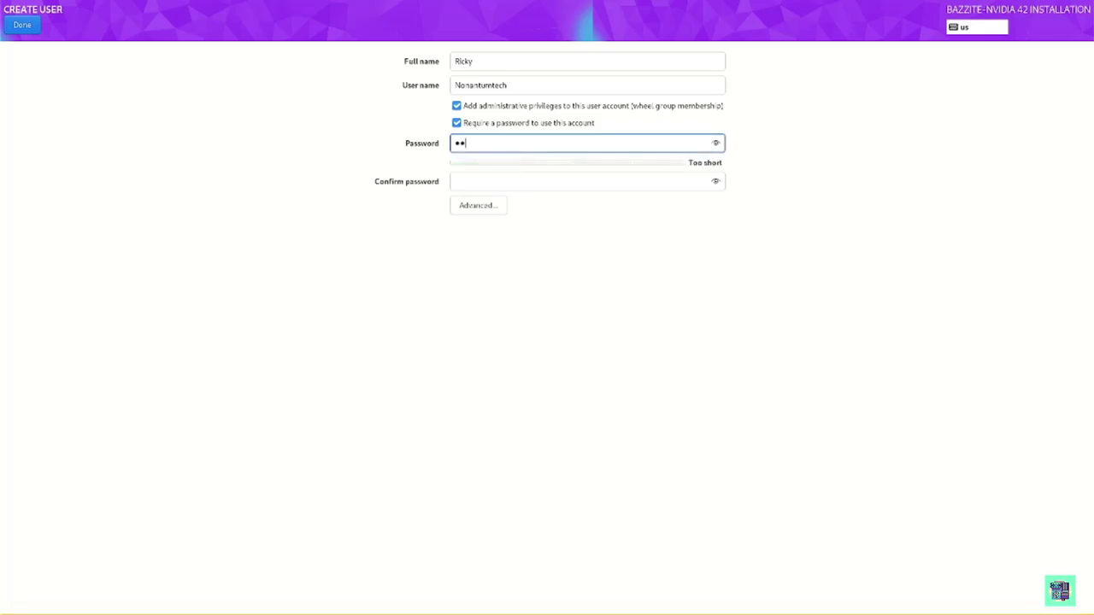
pyautogui.click(513, 181)
pyautogui.write('1234')
# Accept the weak password to finish user setup, then open Installation Destination
pyautogui.click(19, 28)
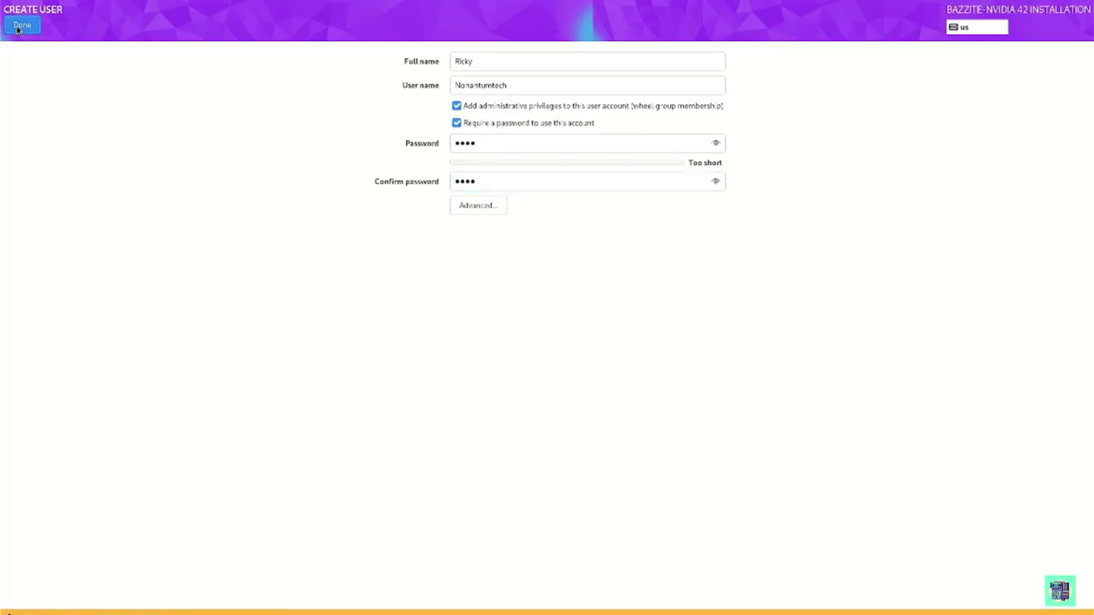
pyautogui.click(19, 28)
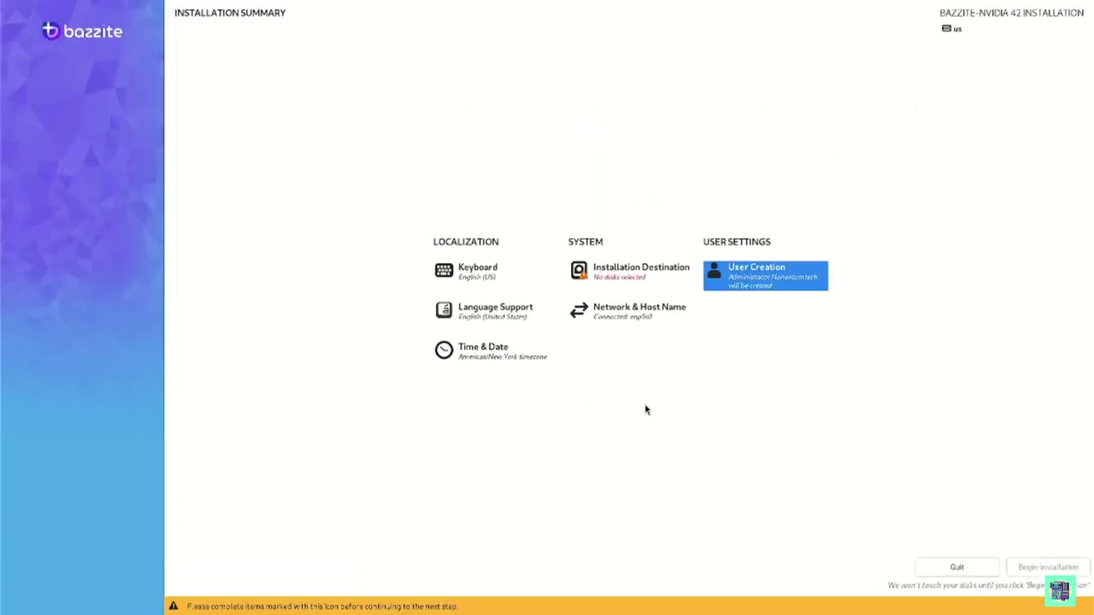
pyautogui.click(629, 279)
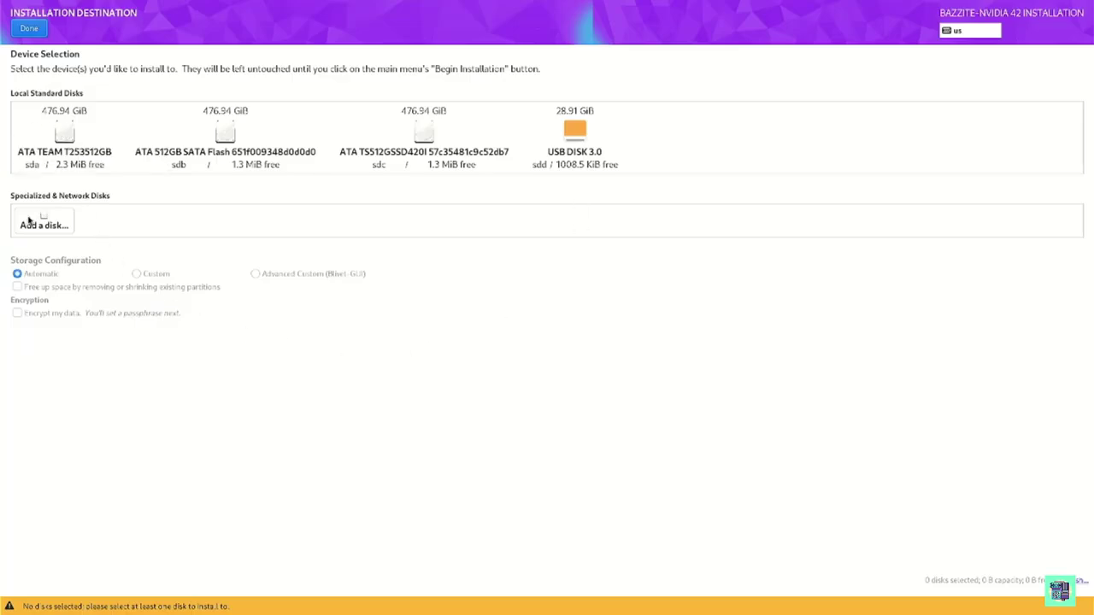
# Install Bazzite-Nvidia on the ATA TEAM T253512GB disk after deleting all its partitions, then reboot
pyautogui.click(61, 130)
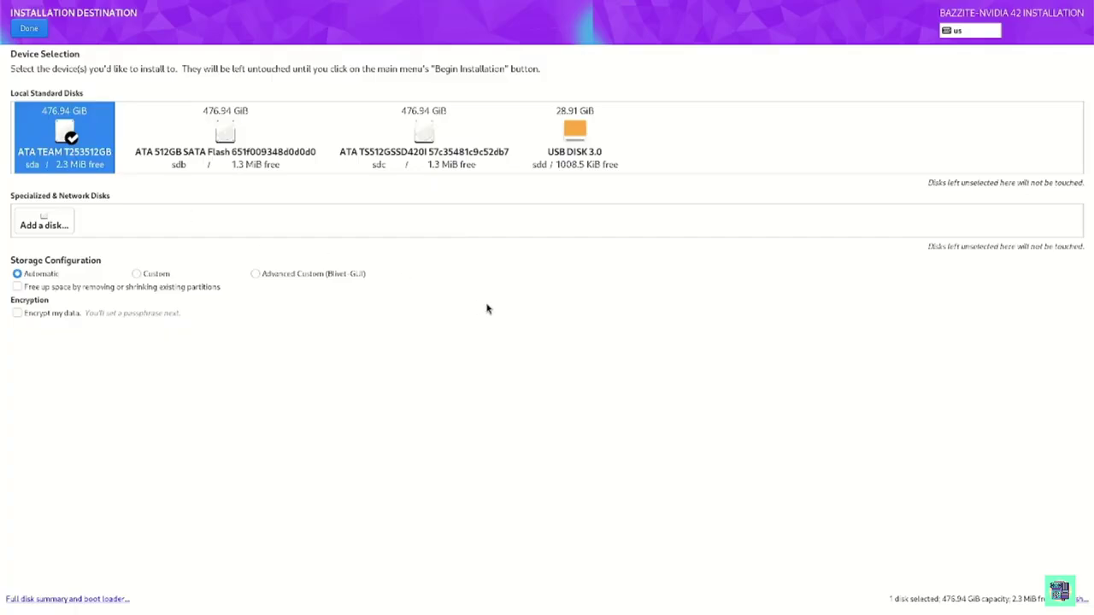
pyautogui.click(29, 30)
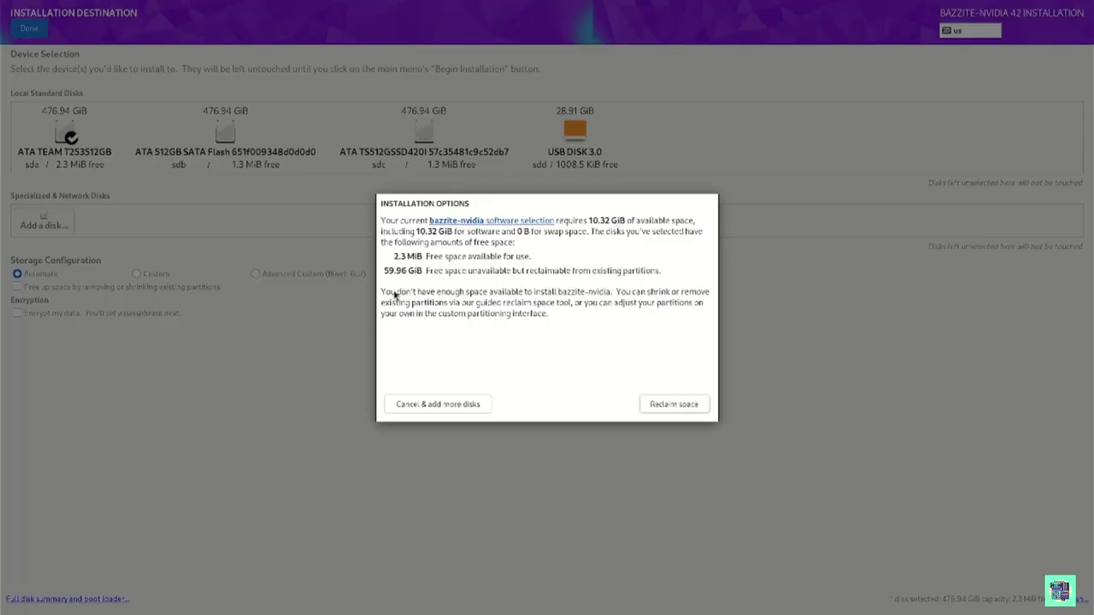
pyautogui.click(670, 412)
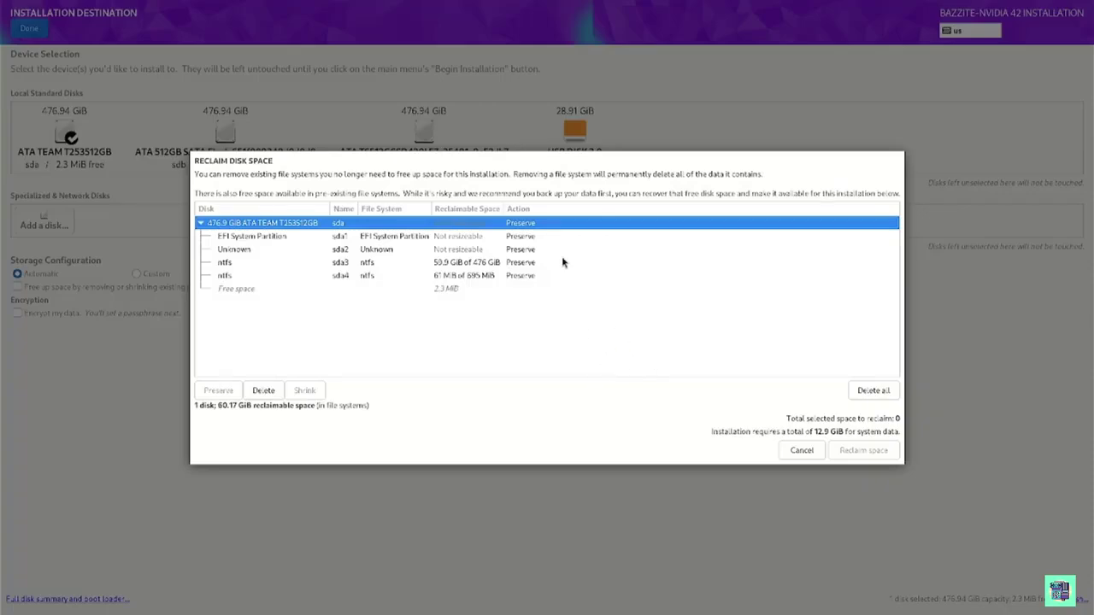
pyautogui.click(891, 392)
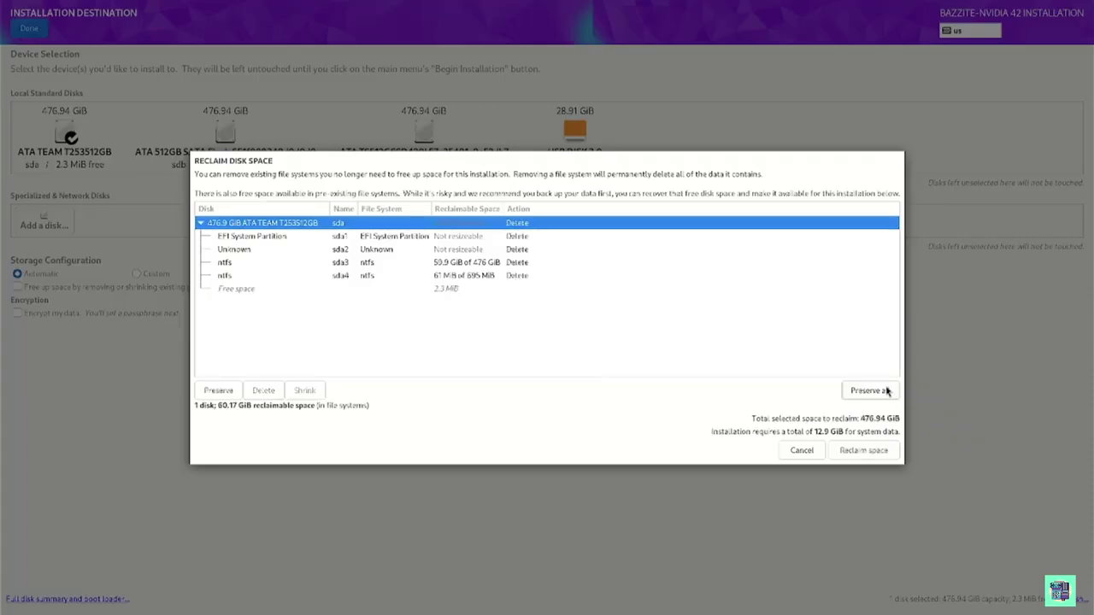
pyautogui.click(861, 450)
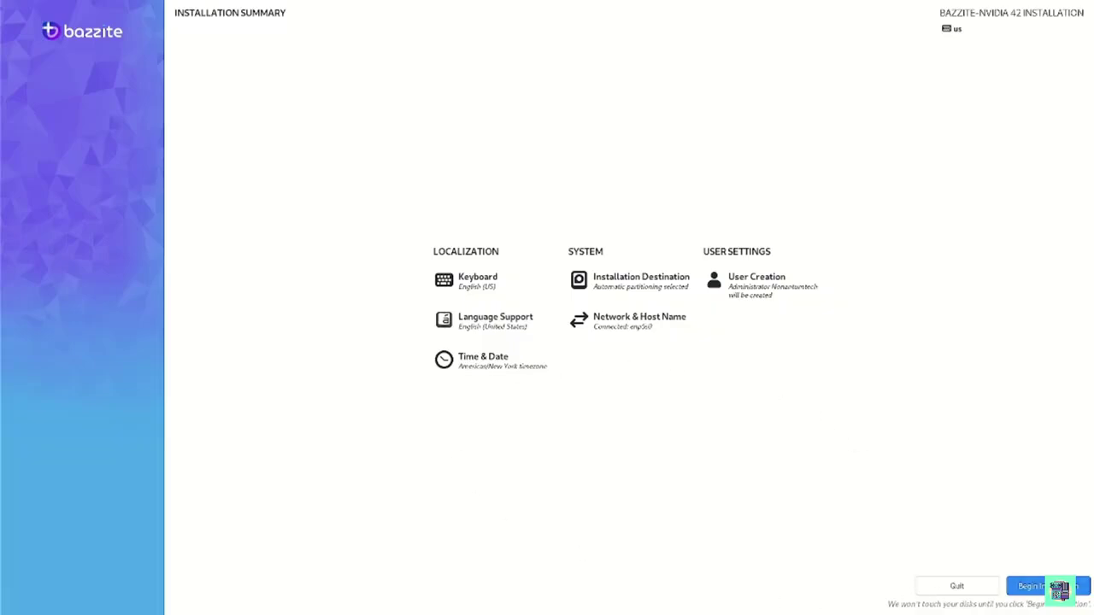
pyautogui.click(1058, 586)
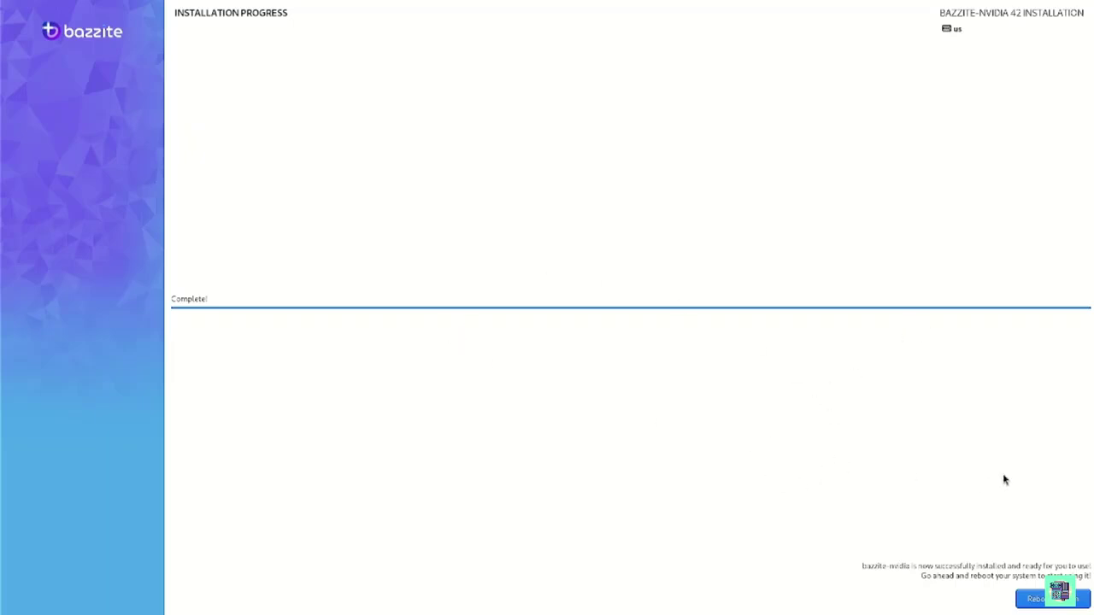
pyautogui.click(1034, 600)
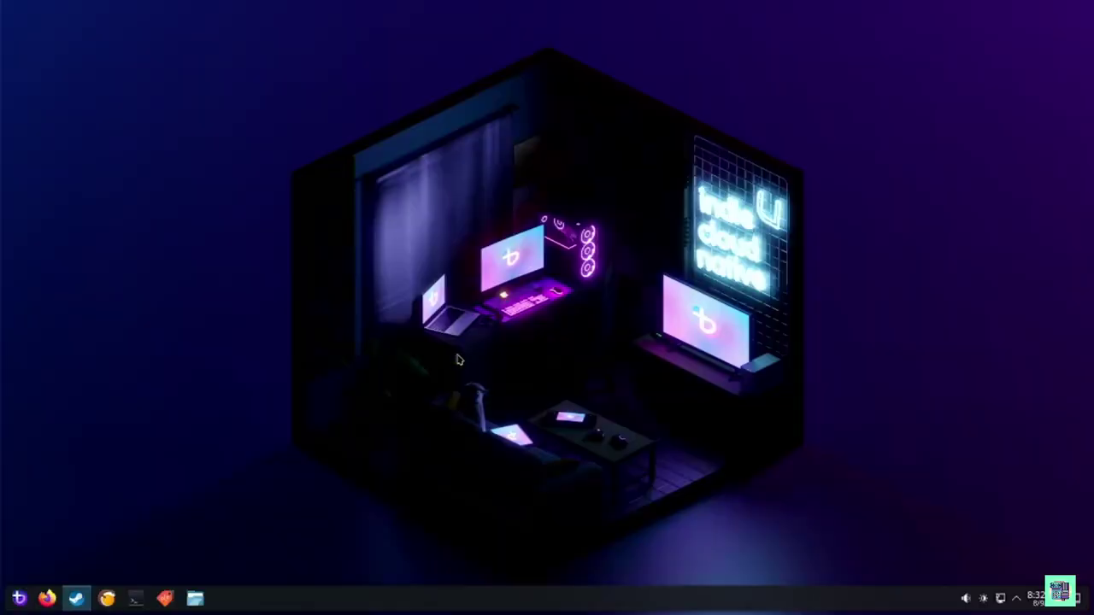
# Launch Steam from the taskbar to reach its login window
pyautogui.click(77, 598)
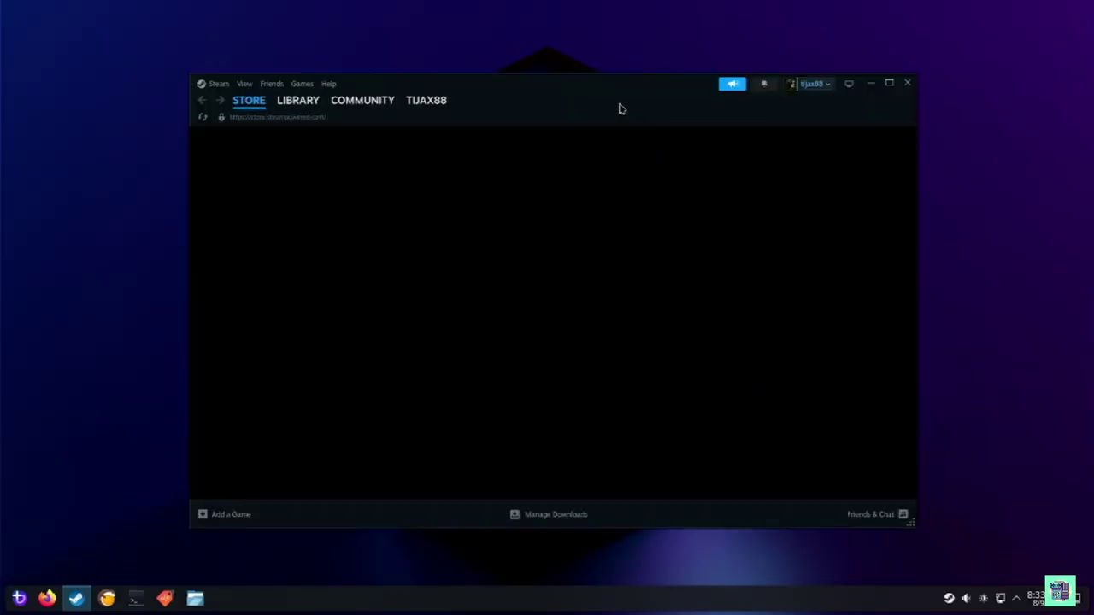
# Start installing Cyberpunk 2077 from the Library to /var/home with a desktop shortcut
pyautogui.click(298, 101)
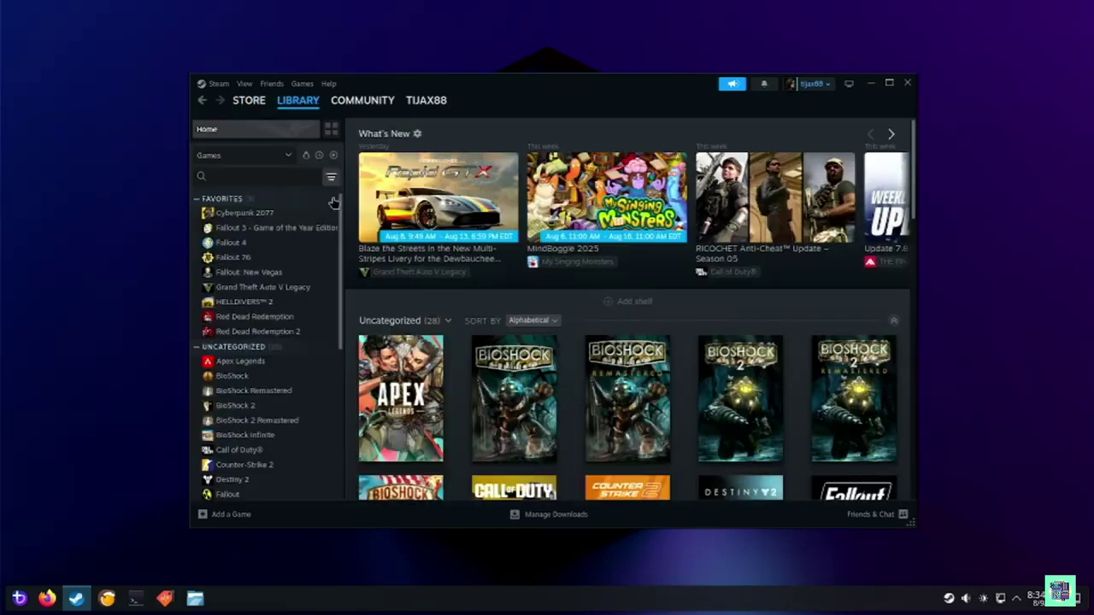
pyautogui.click(259, 216)
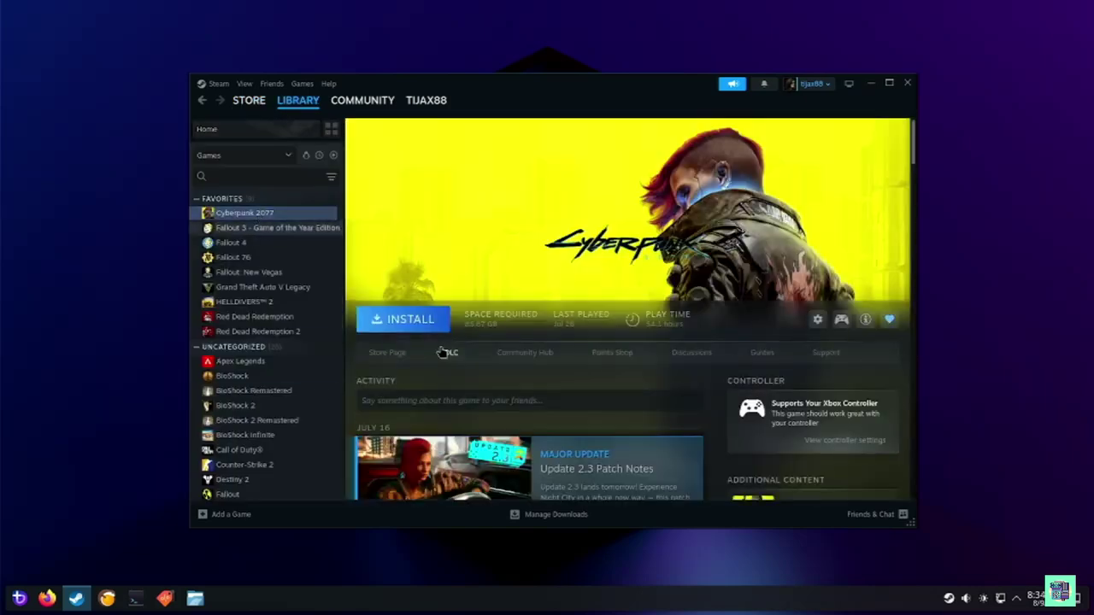
pyautogui.click(425, 322)
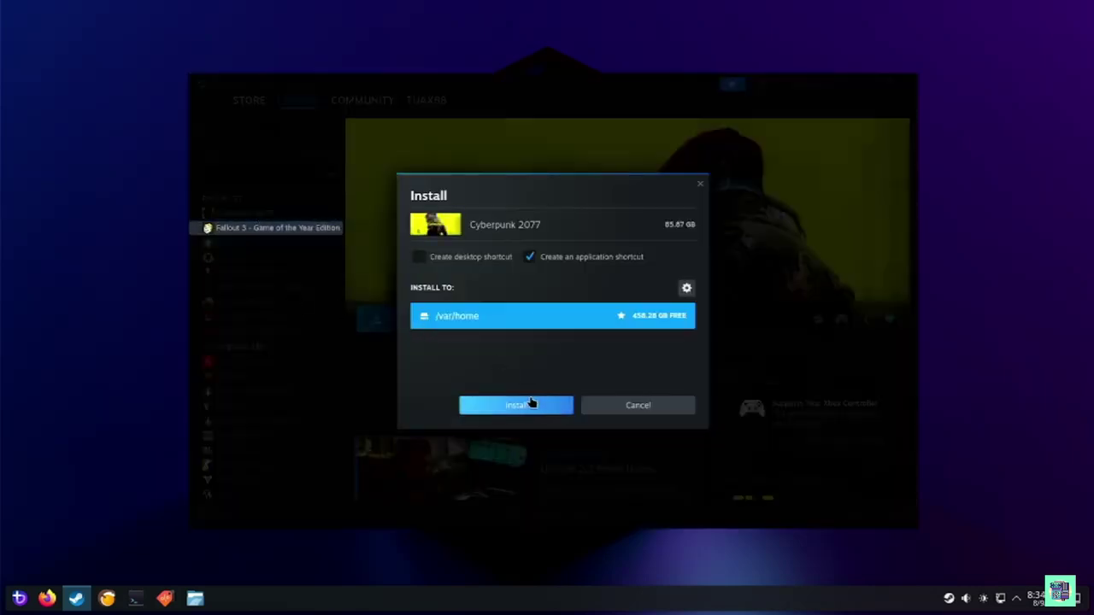
pyautogui.click(530, 402)
pyautogui.click(419, 256)
# Start the Bazaar software store from the application launcher's favourites
pyautogui.click(19, 598)
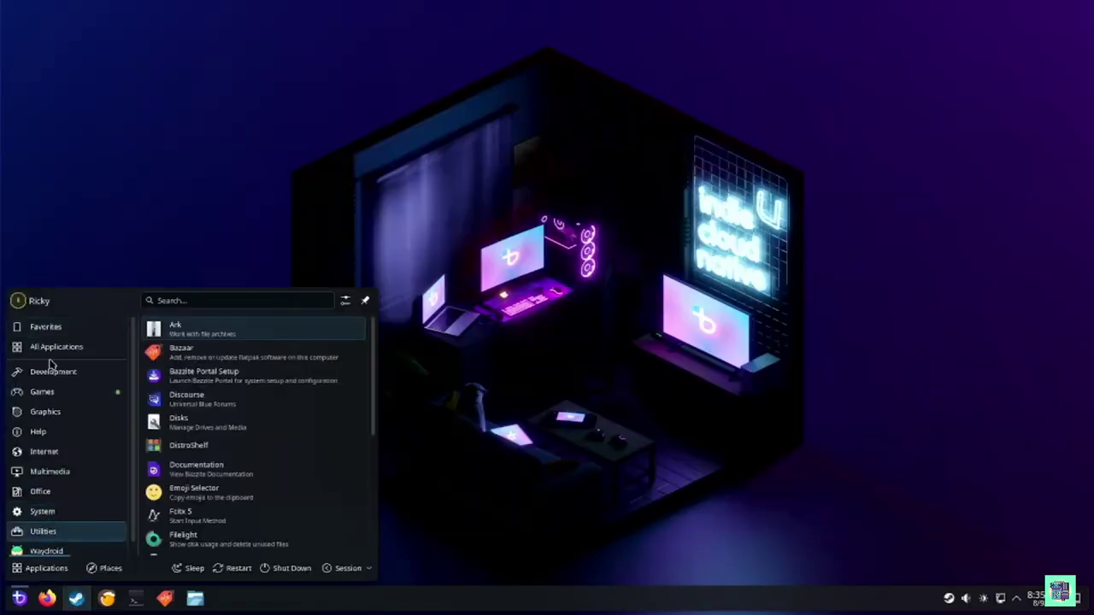
pyautogui.click(57, 330)
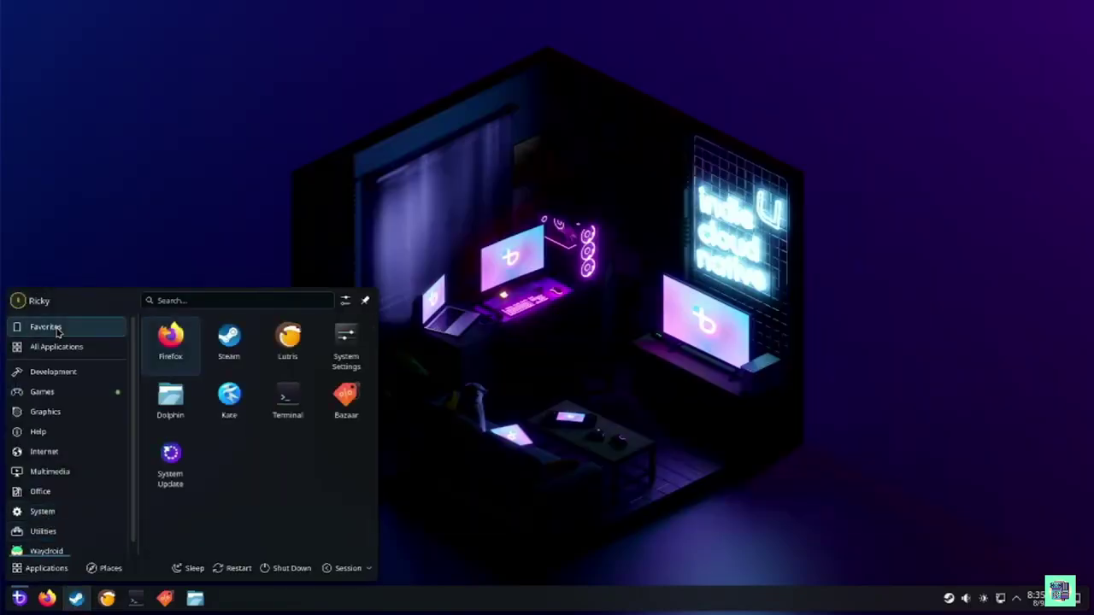
pyautogui.click(167, 599)
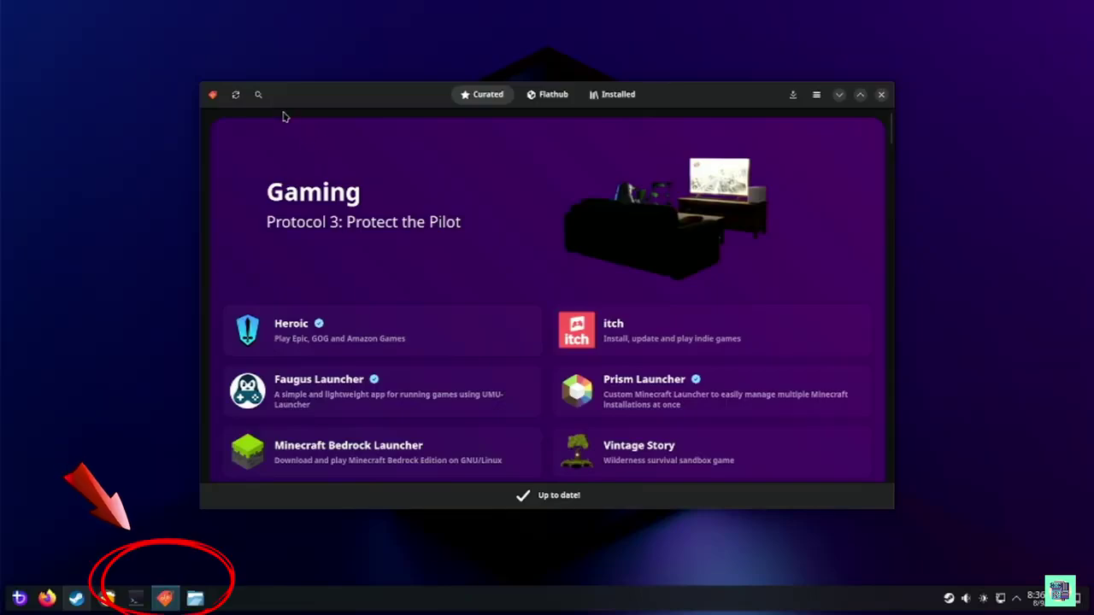
# Search 'mango', install the Mango Juice Flatpak, and run it
pyautogui.click(259, 98)
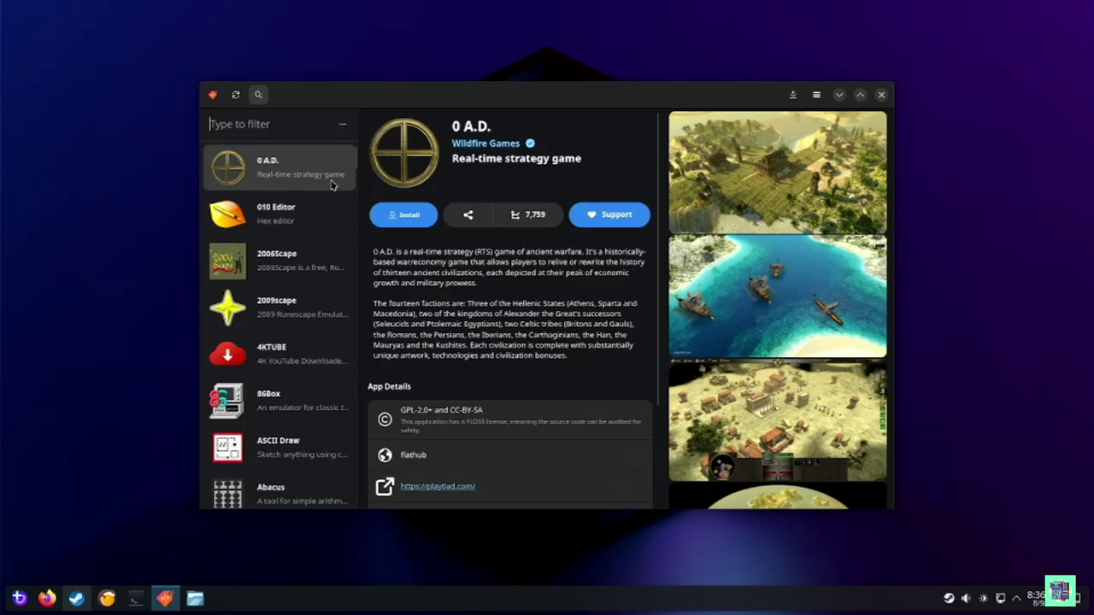
pyautogui.write('mango')
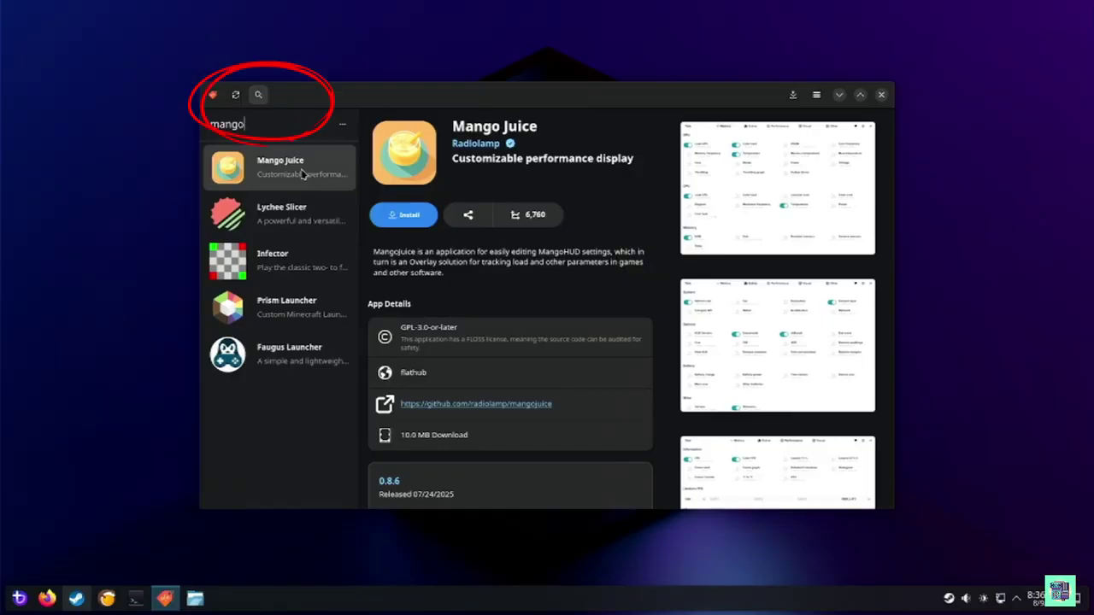
pyautogui.click(408, 216)
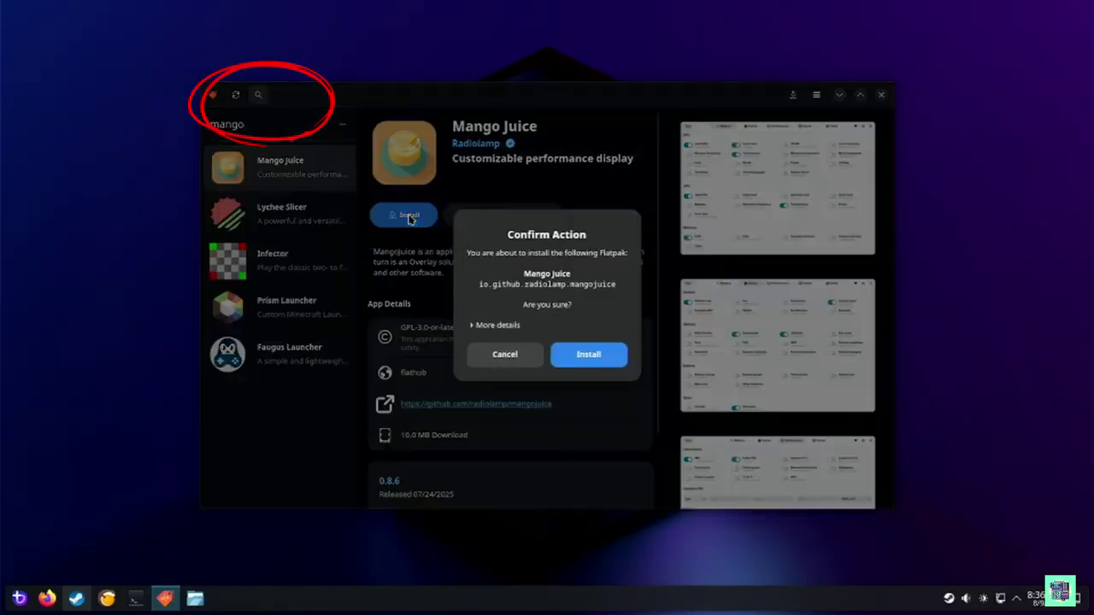
pyautogui.click(592, 364)
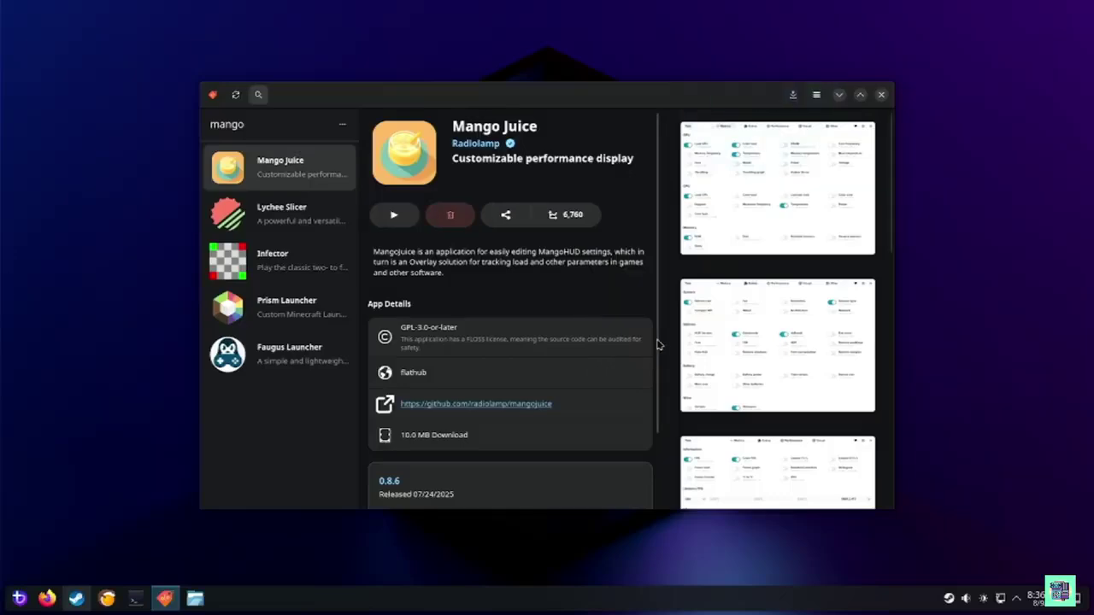
pyautogui.click(394, 216)
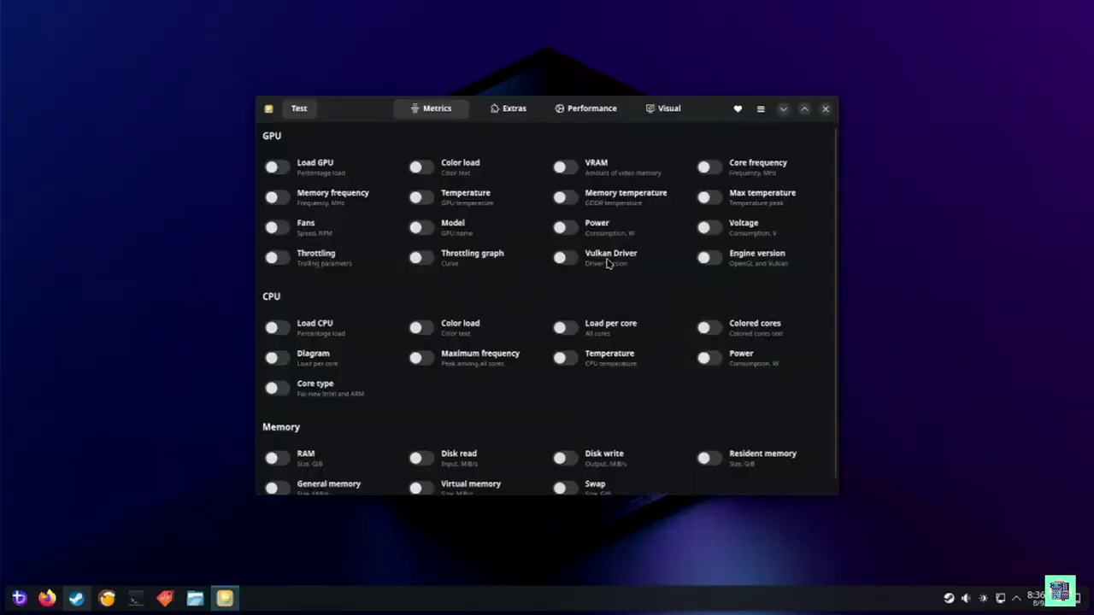
# Enable colored GPU load, VRAM, core and memory frequencies, temperatures, GPU model, power, and virtual memory metrics
pyautogui.click(274, 168)
pyautogui.click(412, 170)
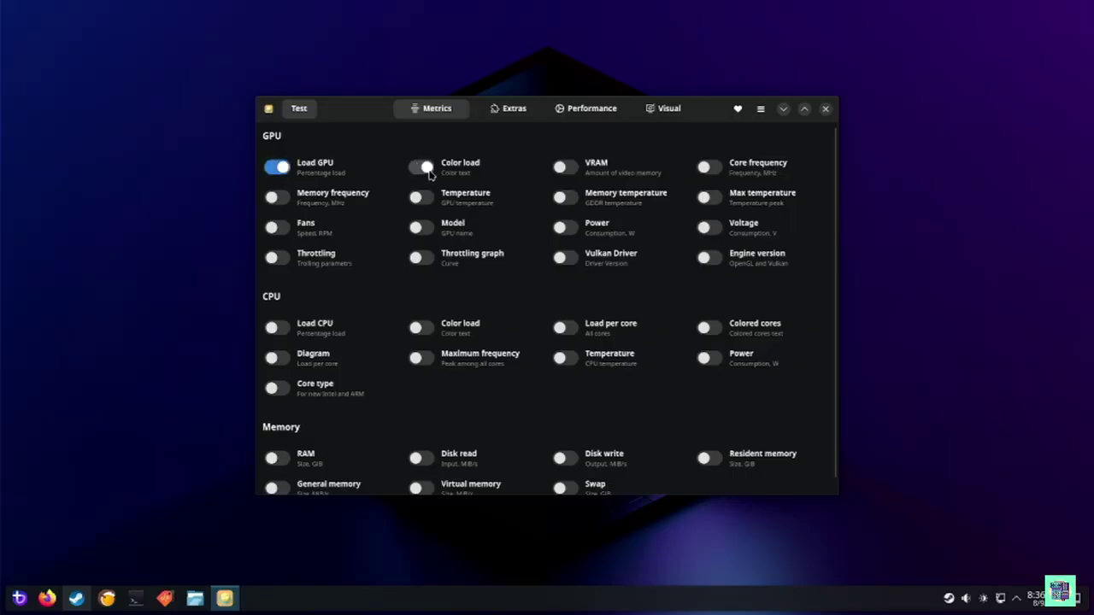
pyautogui.click(547, 168)
pyautogui.click(704, 168)
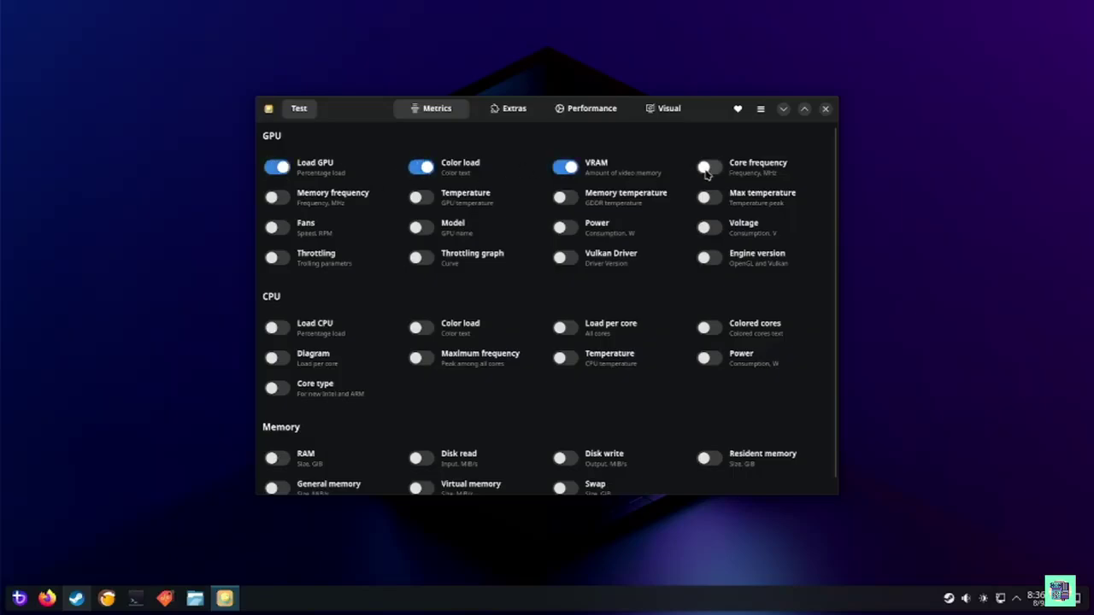
pyautogui.click(272, 198)
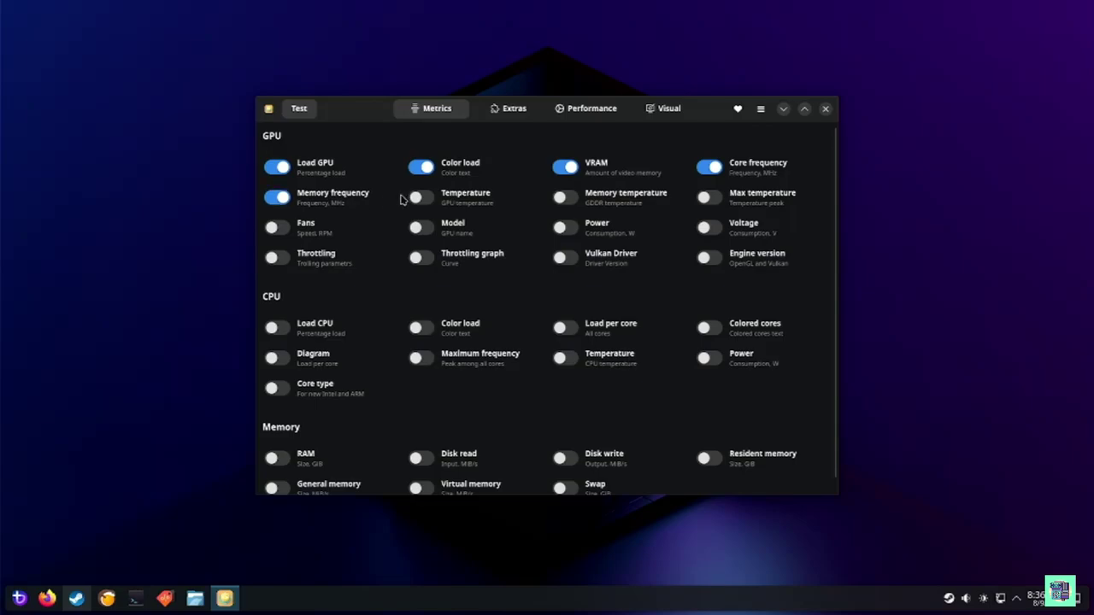
pyautogui.click(419, 197)
pyautogui.click(565, 202)
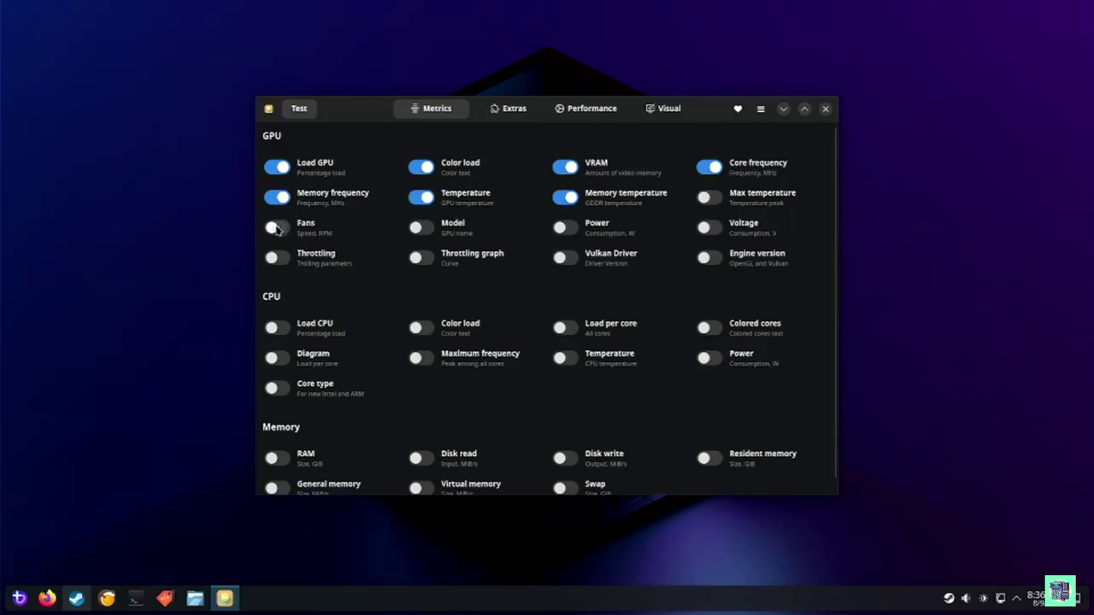
pyautogui.click(422, 227)
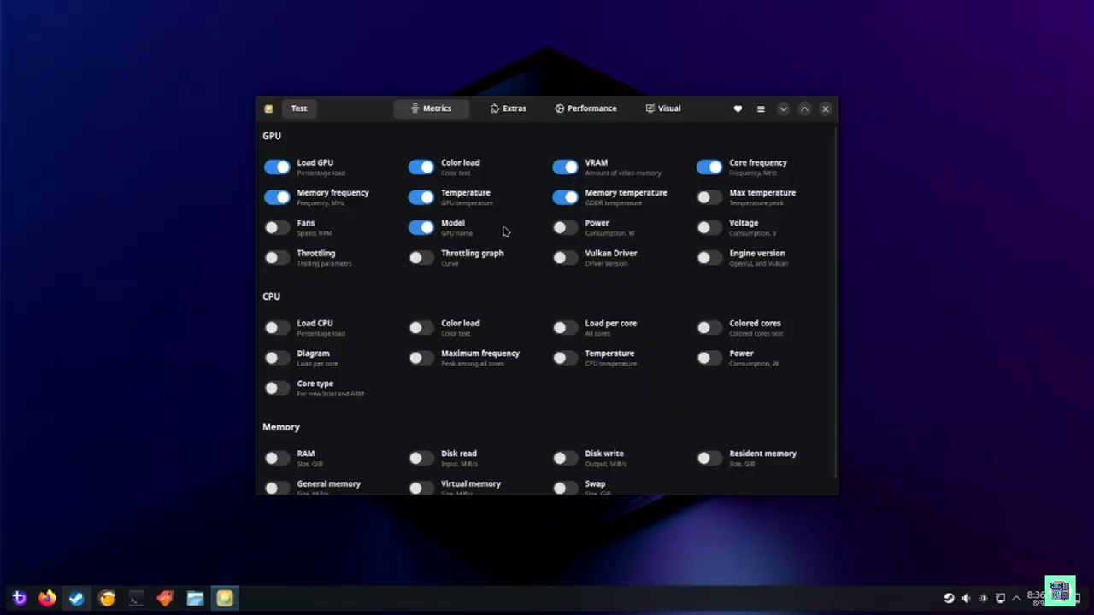
pyautogui.click(562, 229)
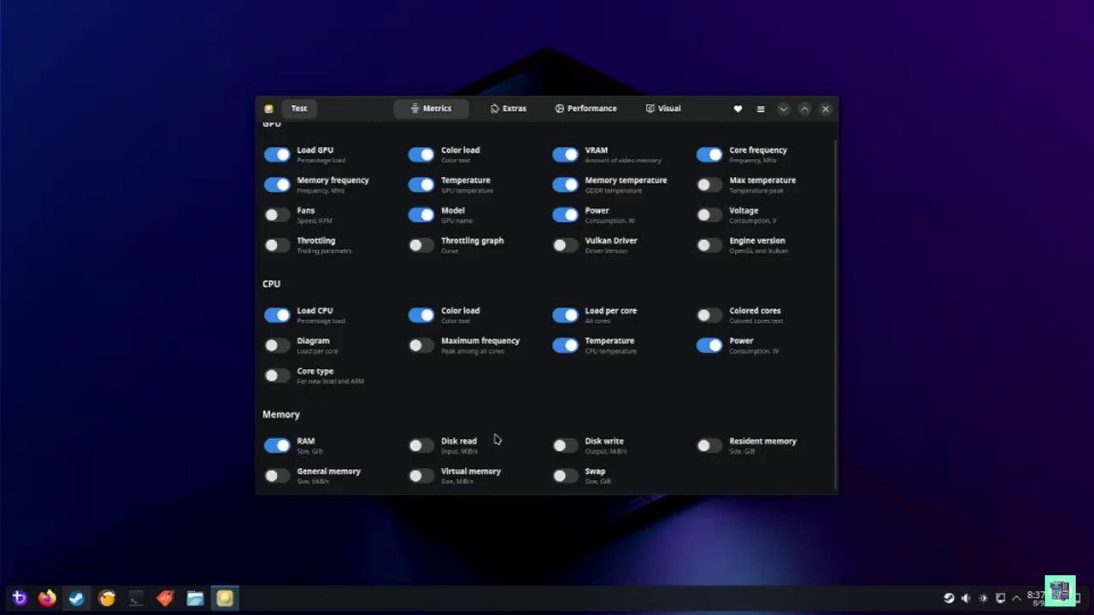
pyautogui.click(419, 476)
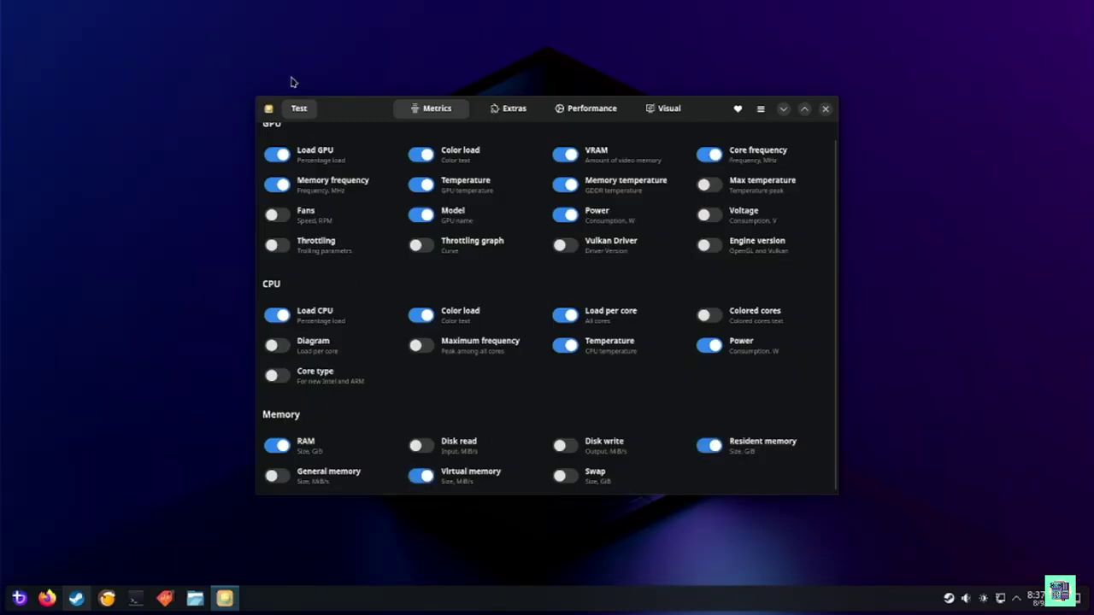
# Preview the overlay in the vkcube test window, then close the cube window and MangoJuice
pyautogui.click(299, 109)
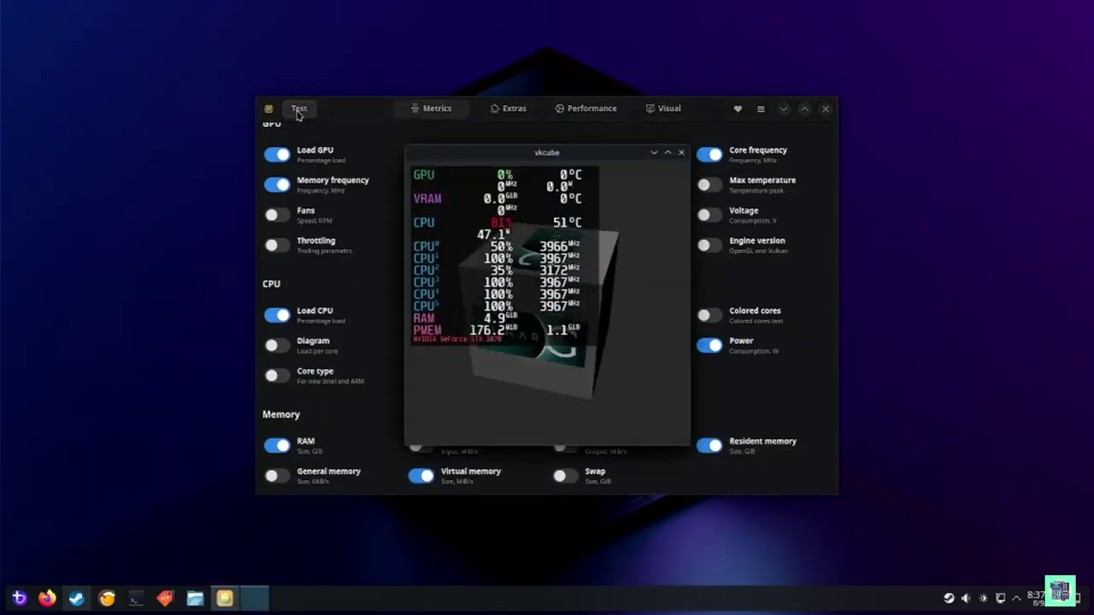
pyautogui.click(298, 110)
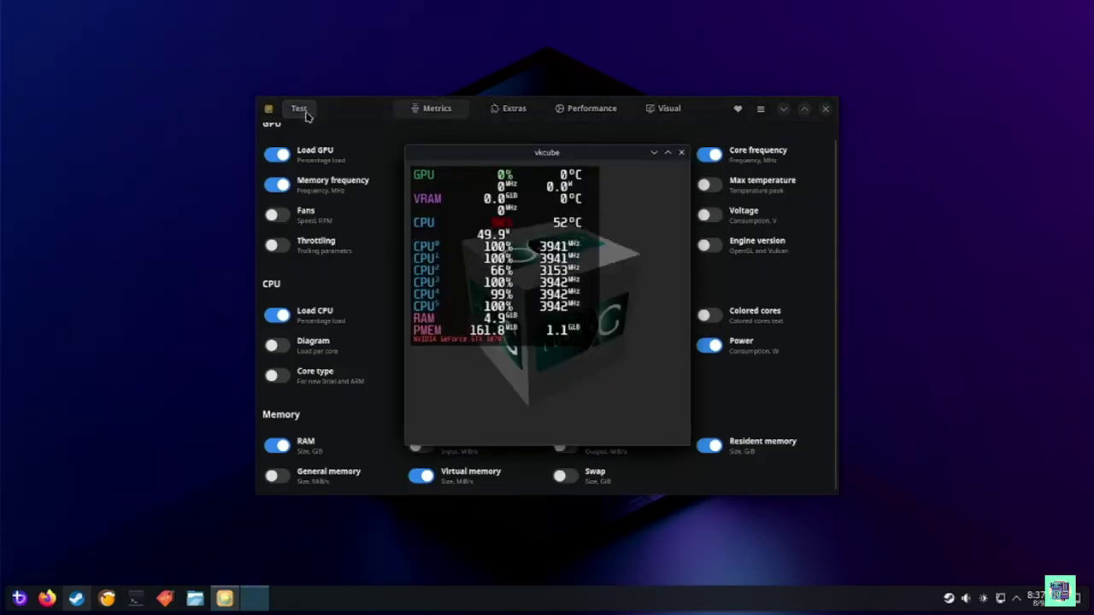
pyautogui.click(681, 153)
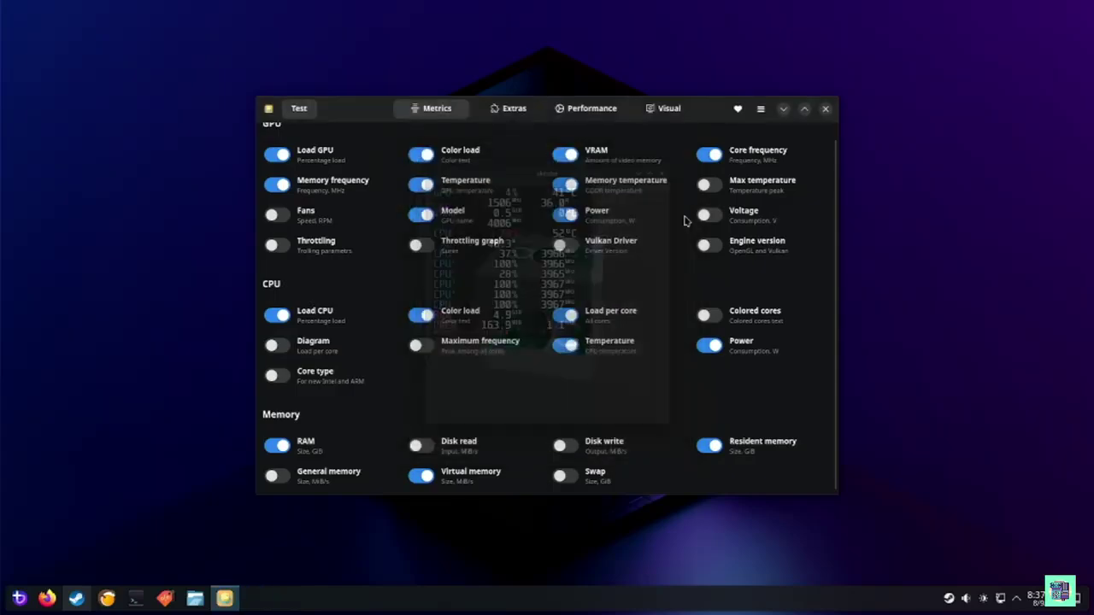
pyautogui.scroll(1, 422, 273)
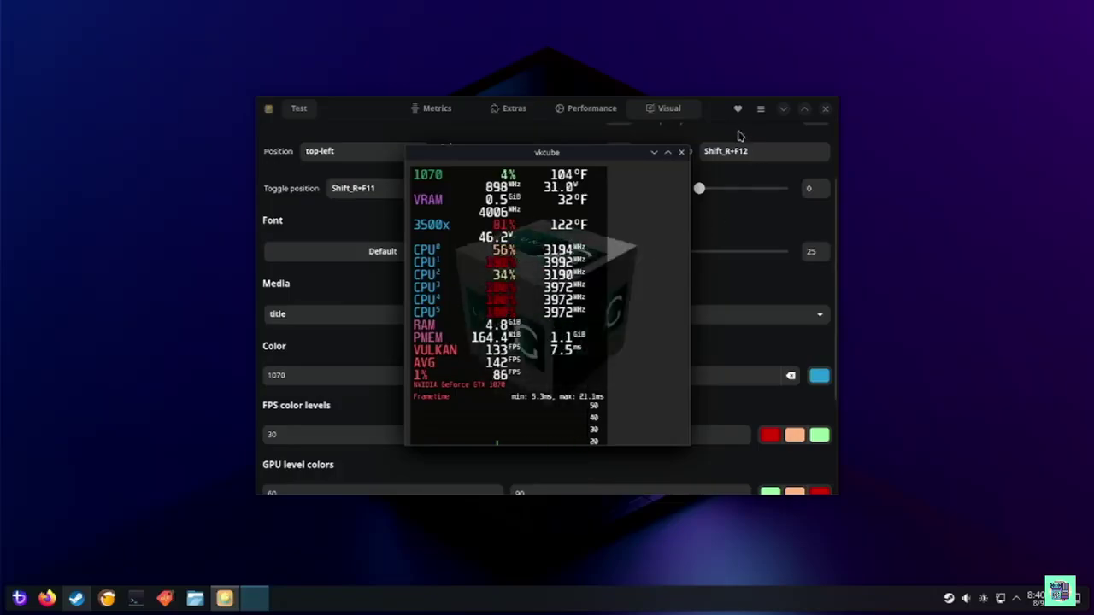
pyautogui.click(682, 154)
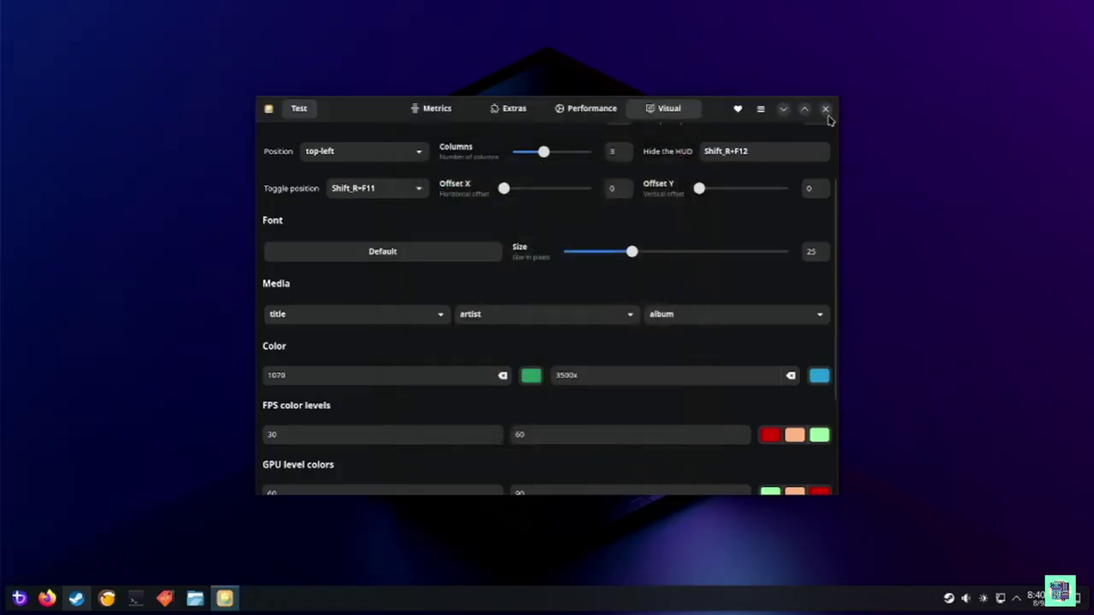
pyautogui.click(826, 109)
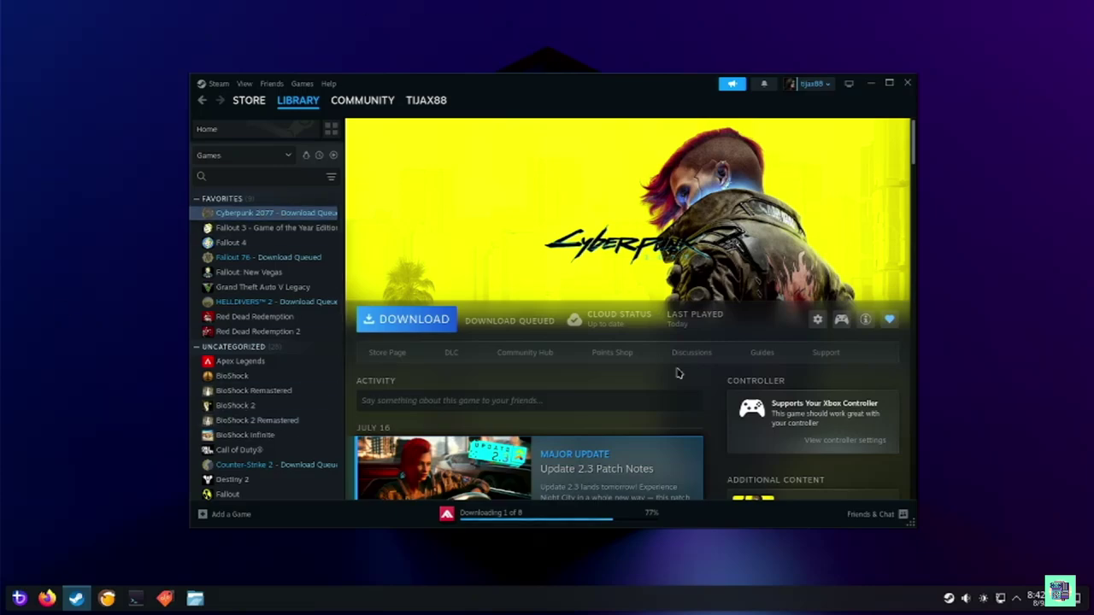
# Set Cyberpunk 2077's launch options to 'mangohud %command%', copy the text, then select Fallout 76
pyautogui.click(818, 318)
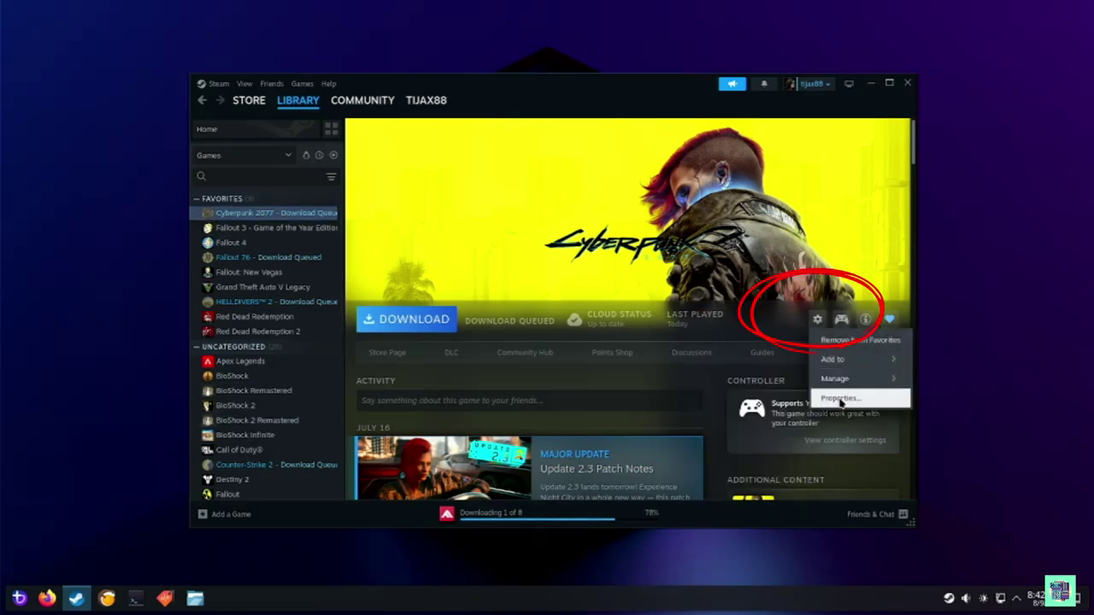
pyautogui.click(846, 396)
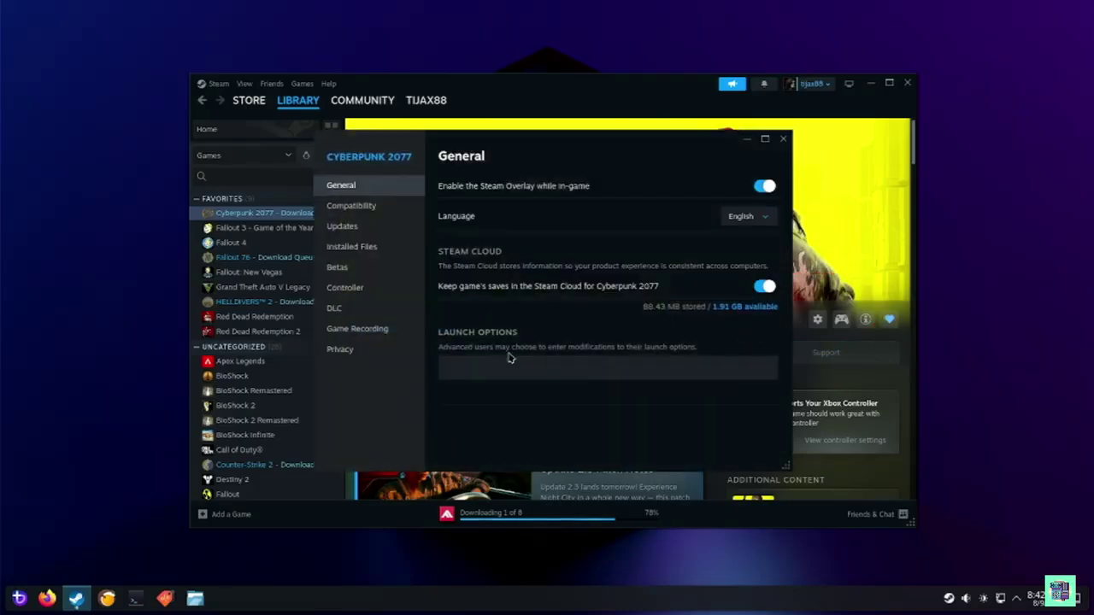
pyautogui.click(528, 372)
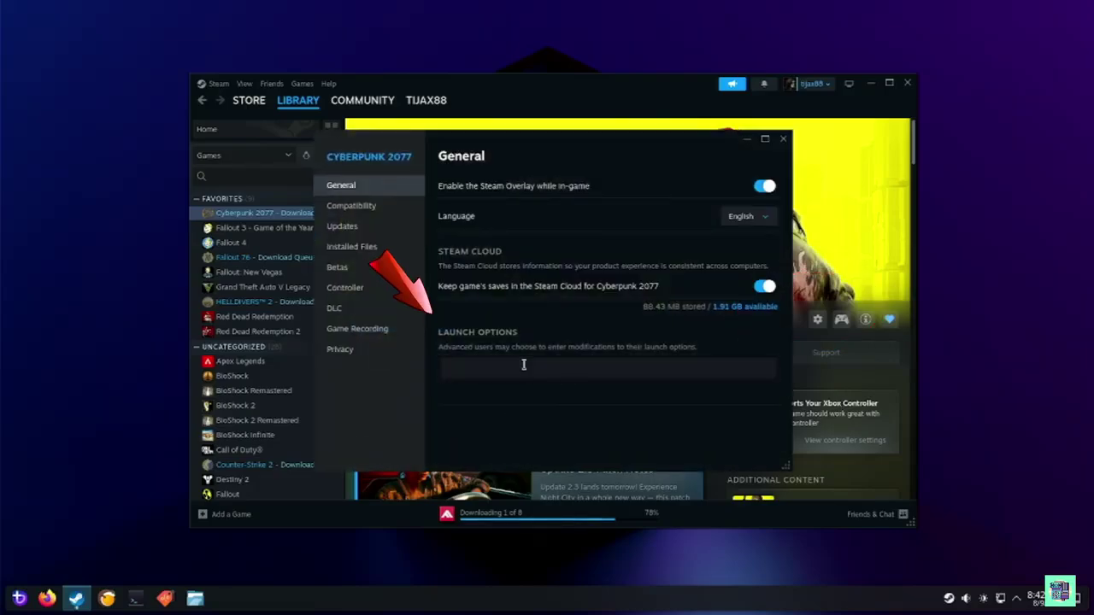
pyautogui.write('mango')
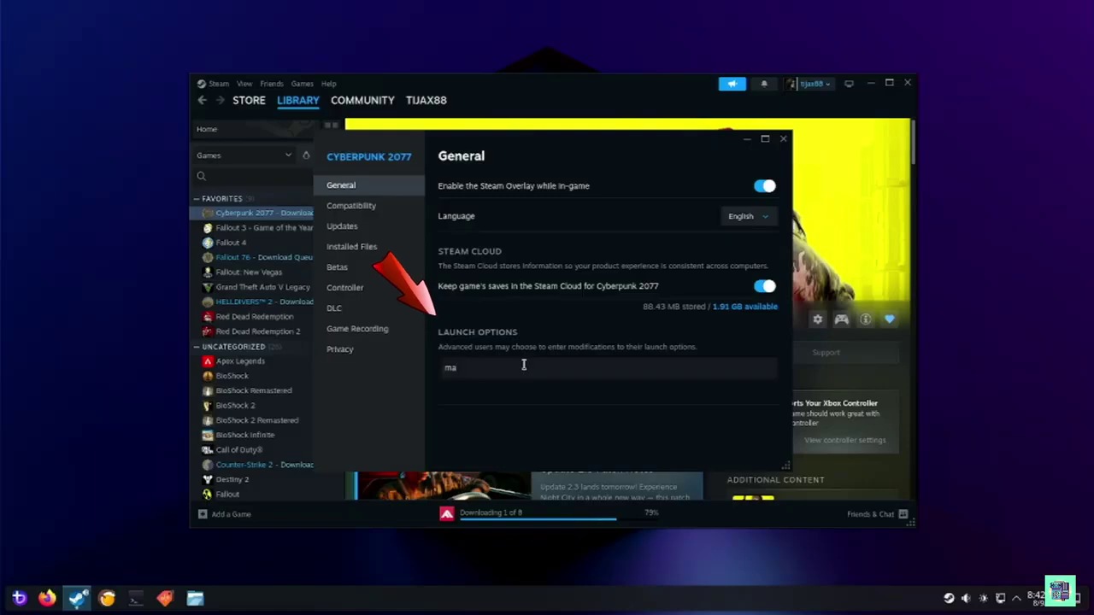
pyautogui.press('BackSpace')
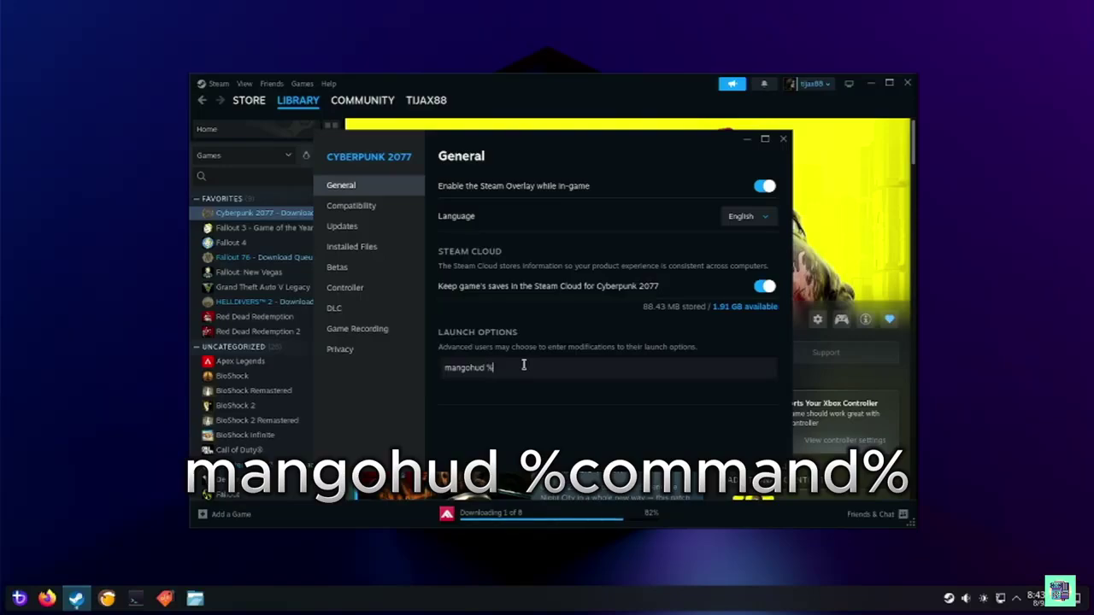
pyautogui.write('mm')
pyautogui.moveTo(552, 366); pyautogui.dragTo(371, 373)
pyautogui.hotkey('ctrl', 'c')
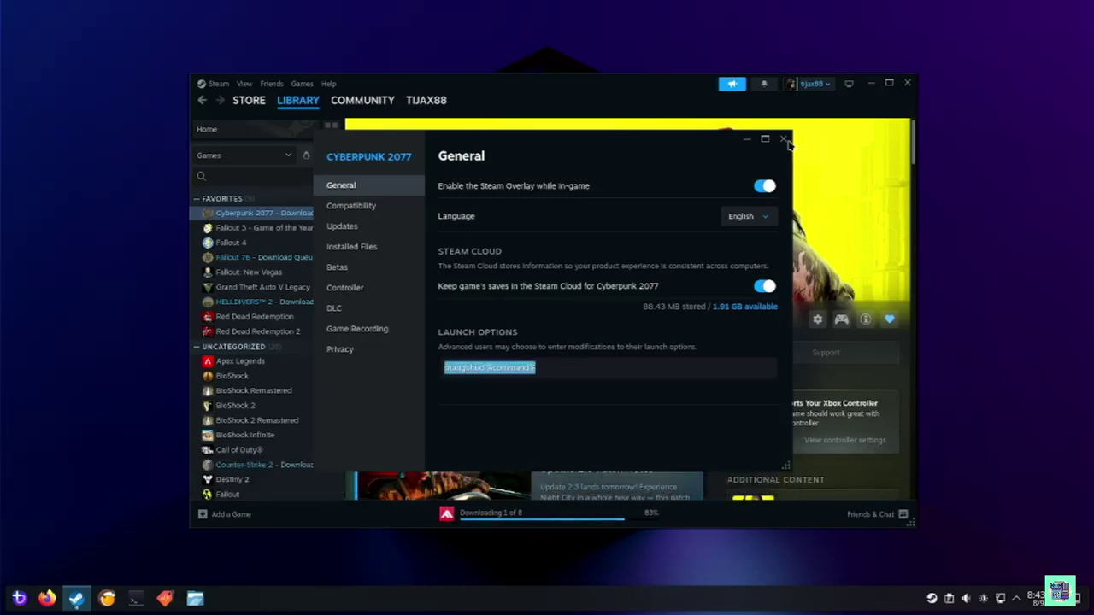
pyautogui.click(785, 140)
pyautogui.click(269, 258)
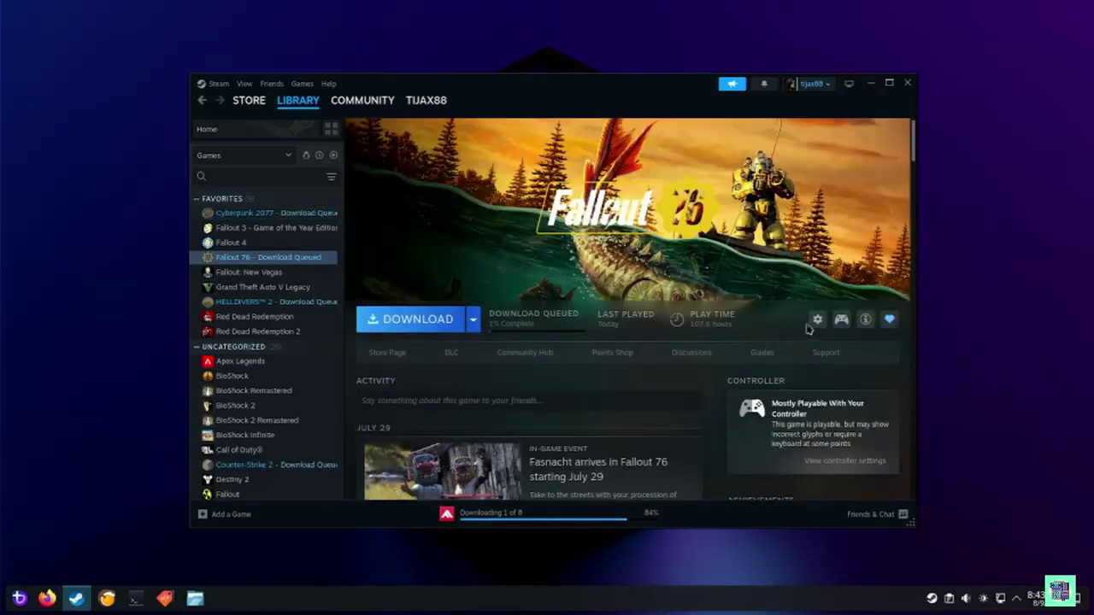
# Paste 'mangohud %command%' into Fallout 76's launch options
pyautogui.click(816, 320)
pyautogui.click(848, 399)
pyautogui.click(513, 301)
pyautogui.hotkey('ctrl', 'v')
# Bring up the Properties of Helldivers 2 in the library
pyautogui.click(257, 302)
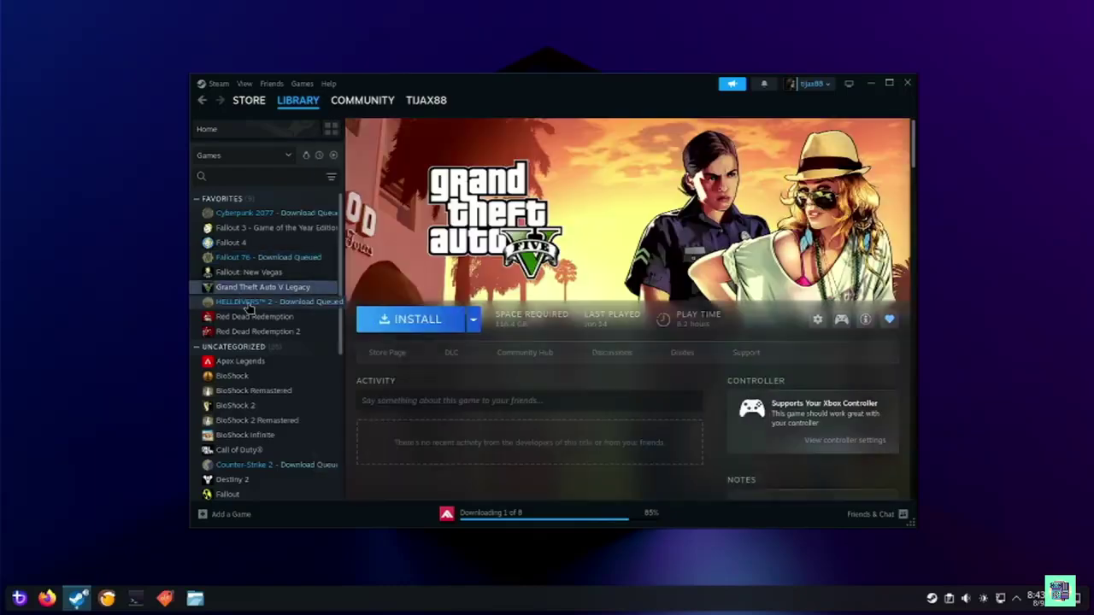
pyautogui.click(816, 322)
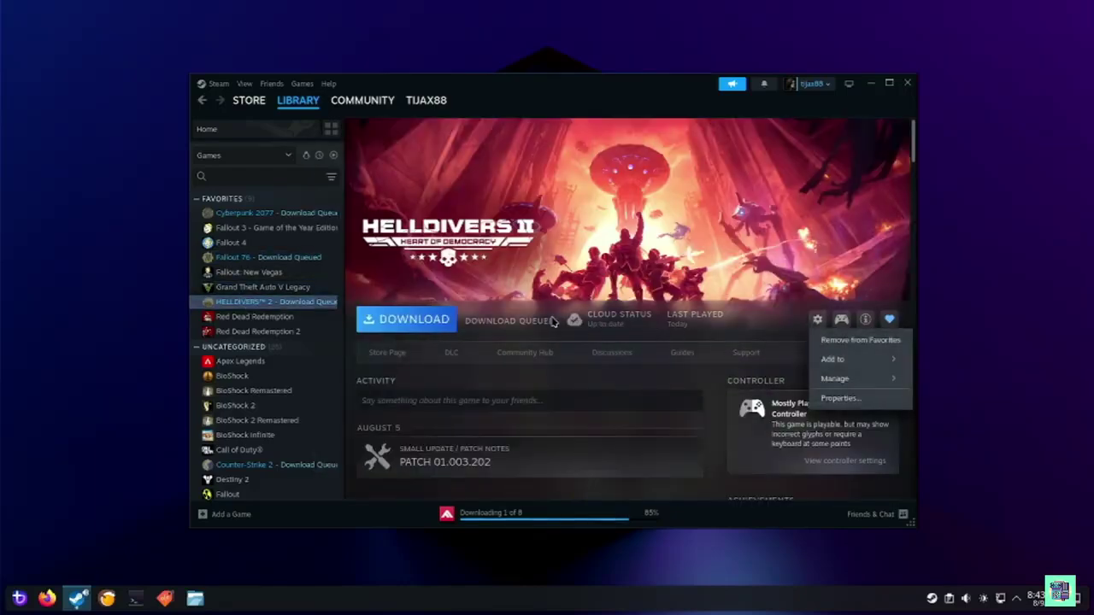
pyautogui.click(841, 399)
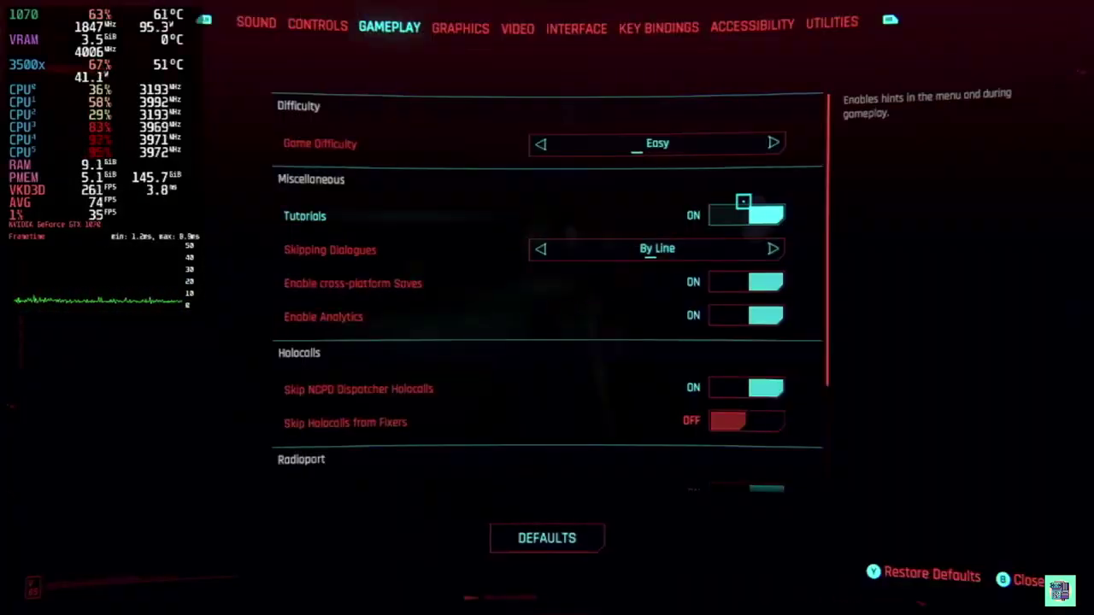
# Leave Cyberpunk 2077's Graphics settings and ride the motorcycle through the city into Japantown, turning right
pyautogui.press('e')
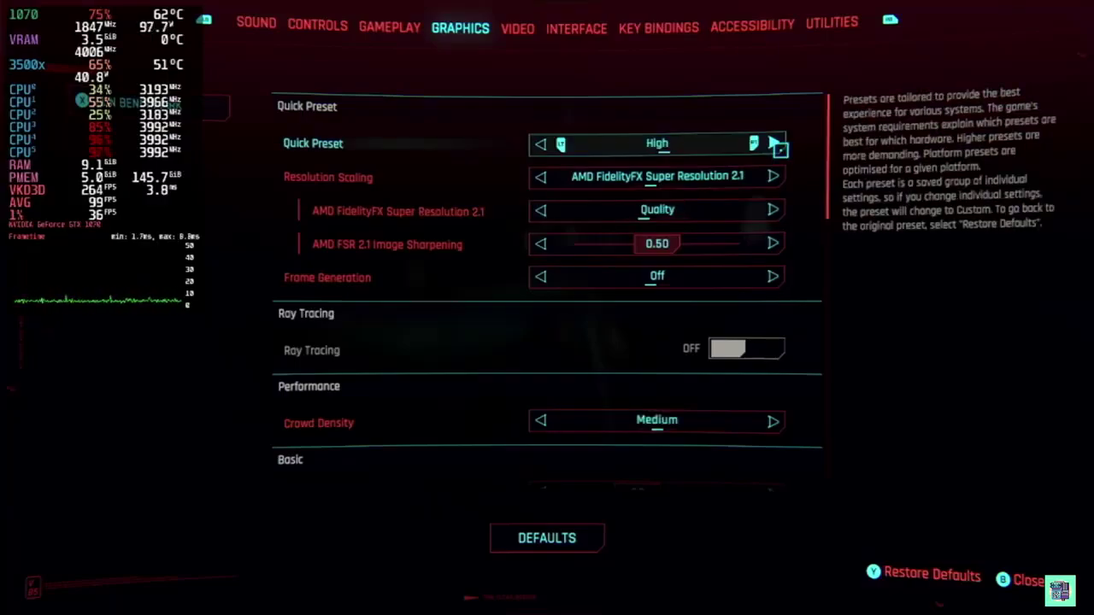
pyautogui.press('Escape')
pyautogui.press('Escape')
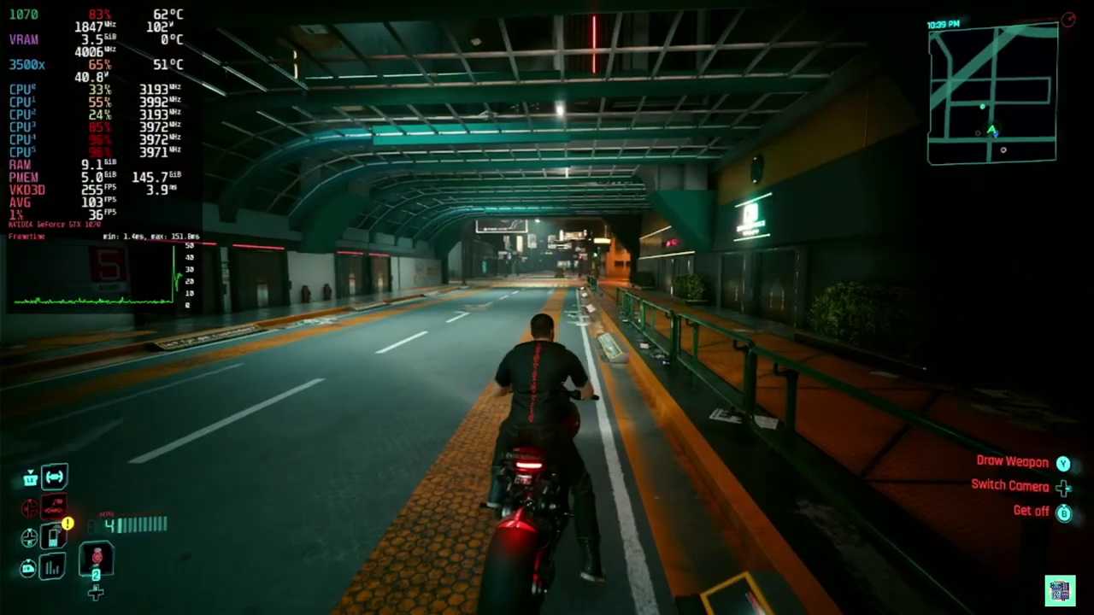
pyautogui.press('w')
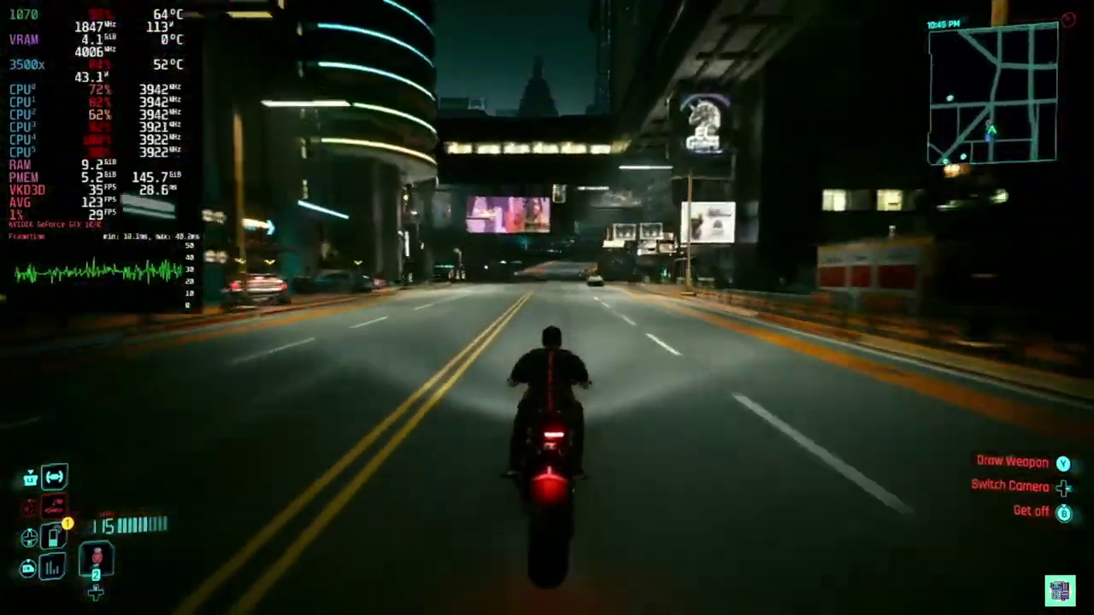
pyautogui.press('w')
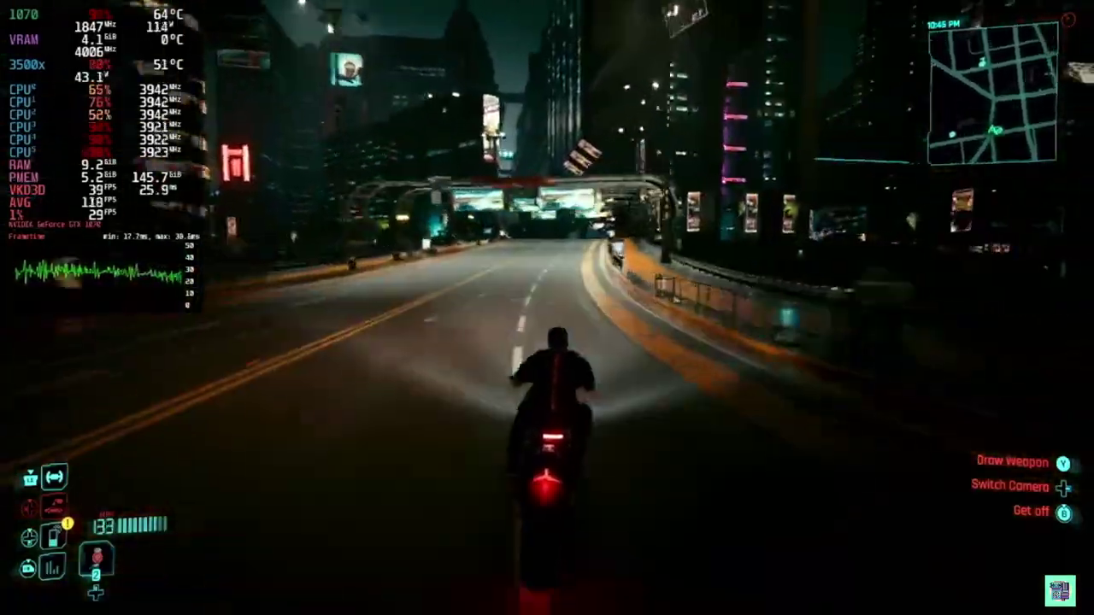
pyautogui.press('w')
pyautogui.press('w')
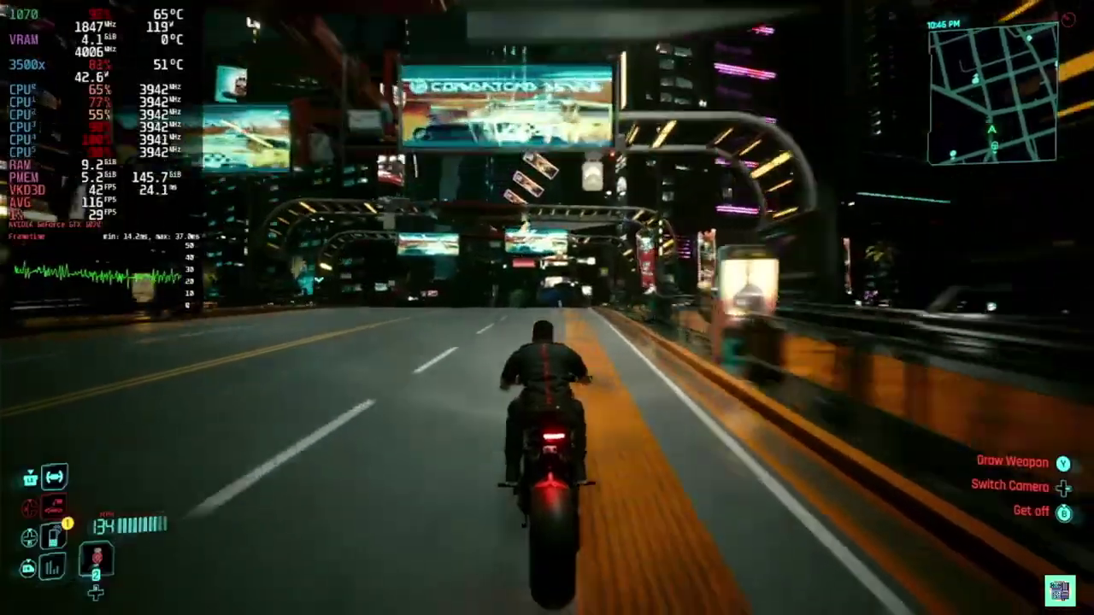
pyautogui.press('w')
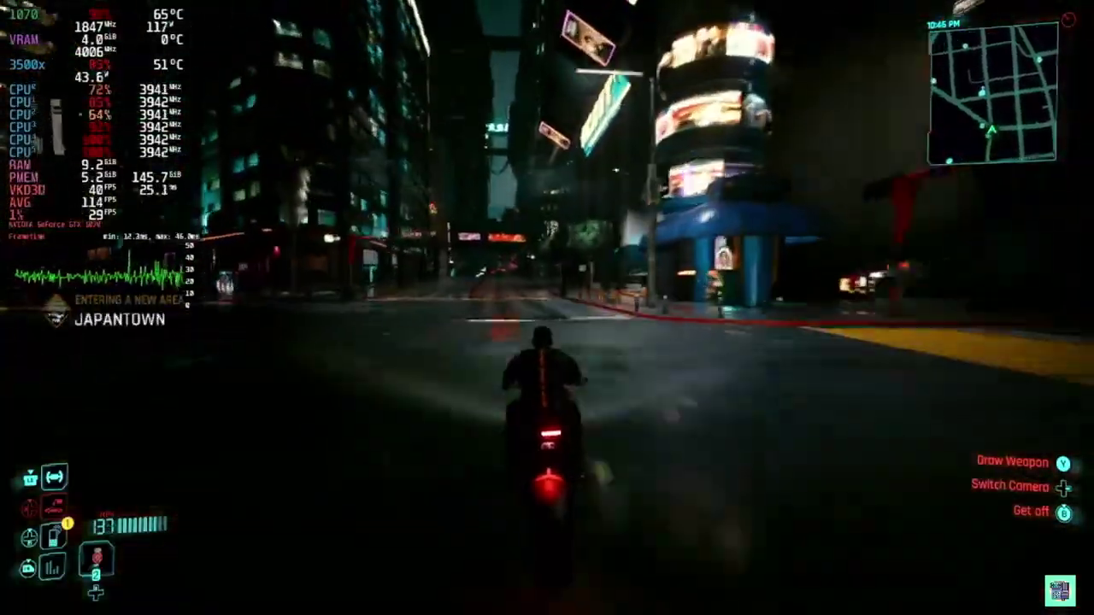
pyautogui.press('w')
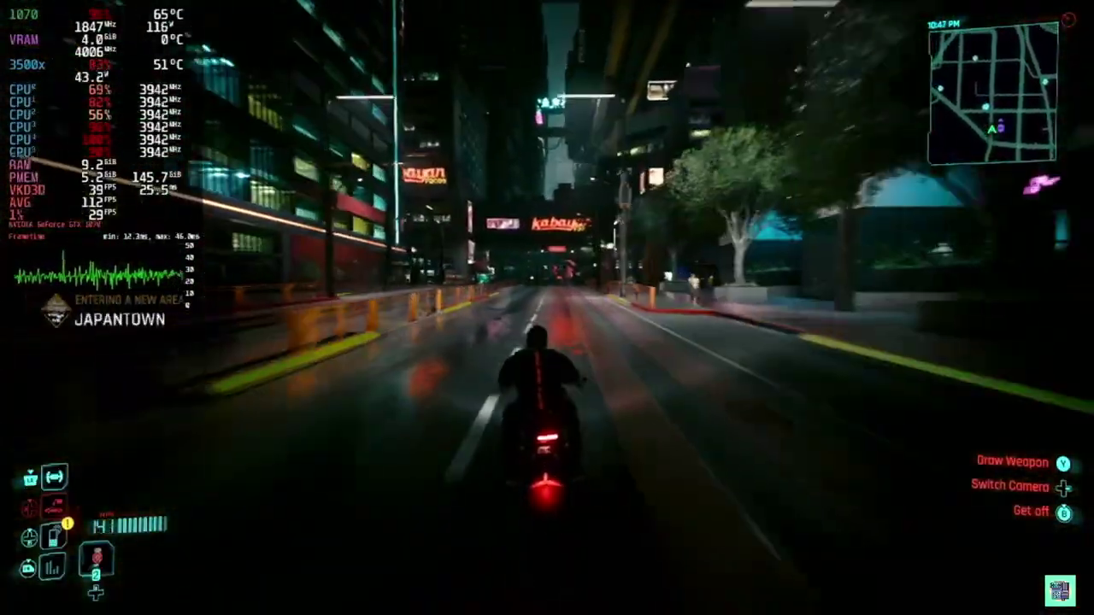
pyautogui.press('d')
pyautogui.press('s')
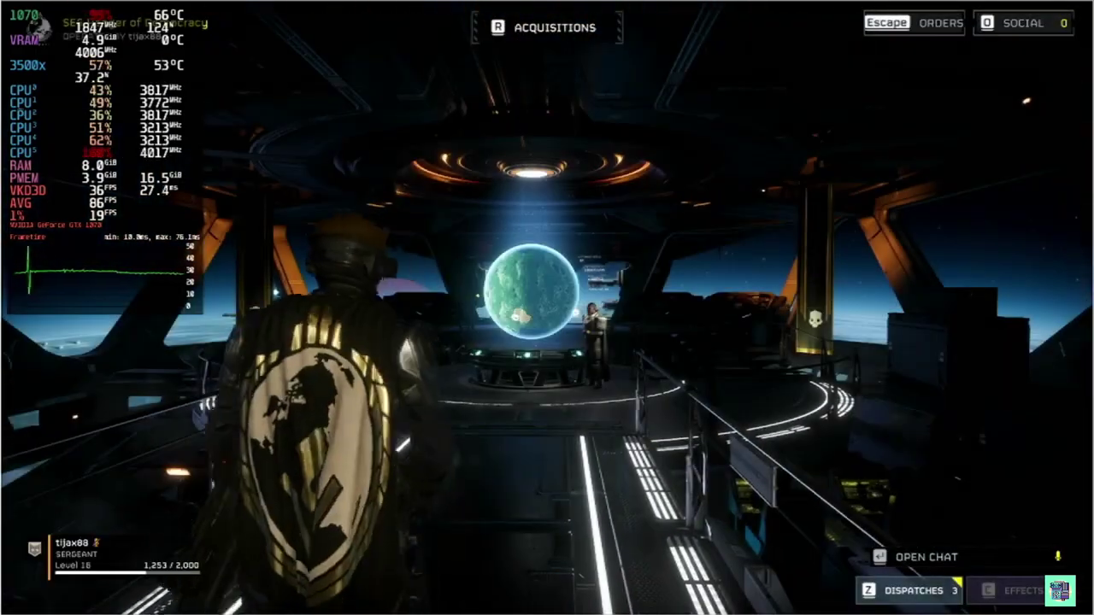
# Walk to the war table, open the Galactic War map, and start Quickplay matchmaking
pyautogui.press('w')
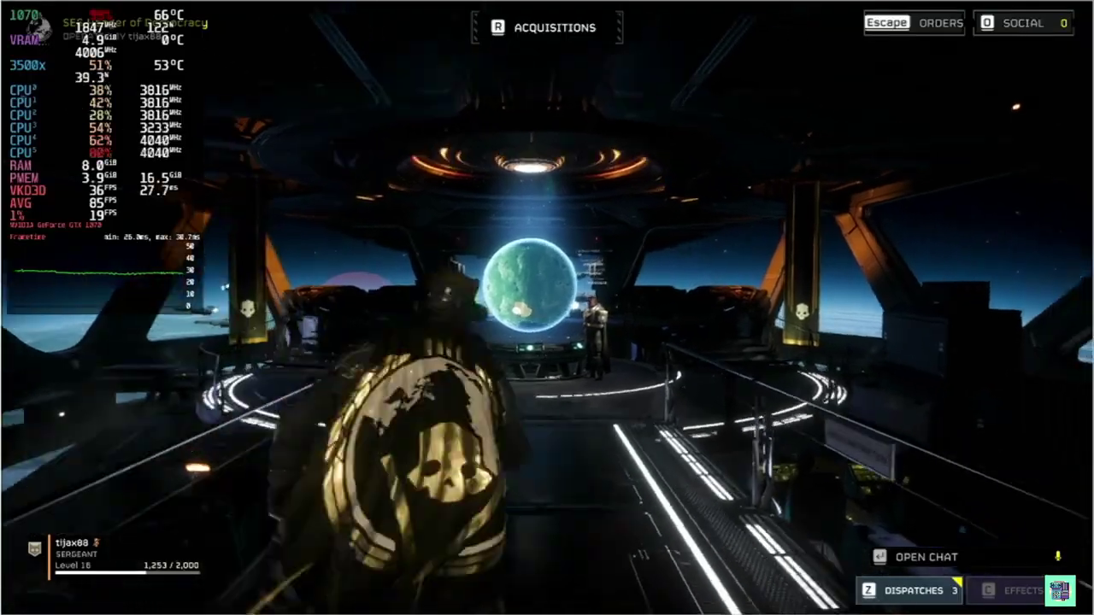
pyautogui.press('w')
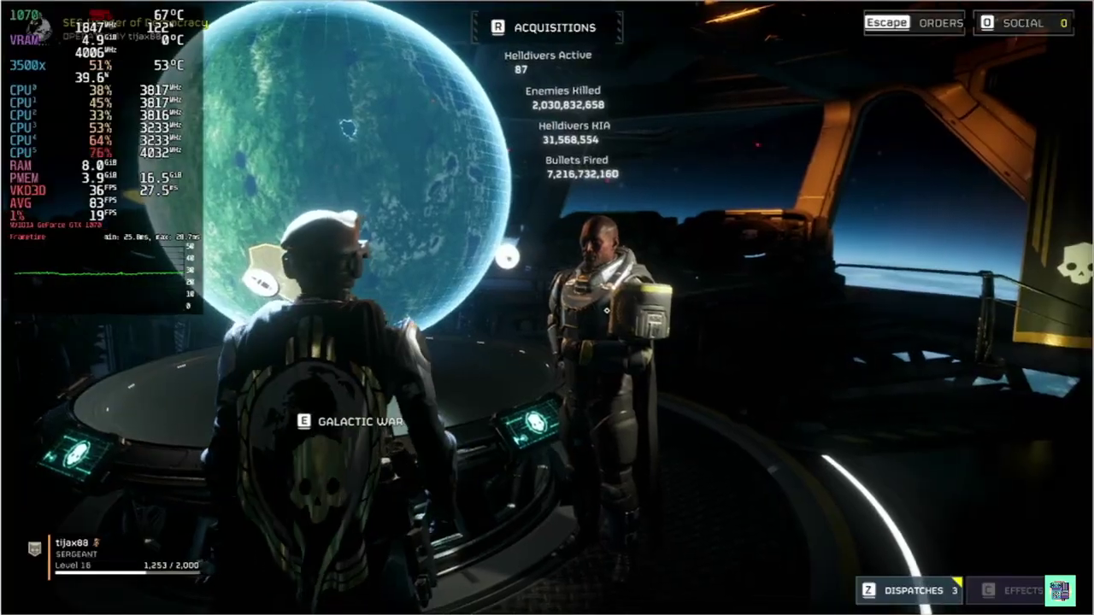
pyautogui.press('e')
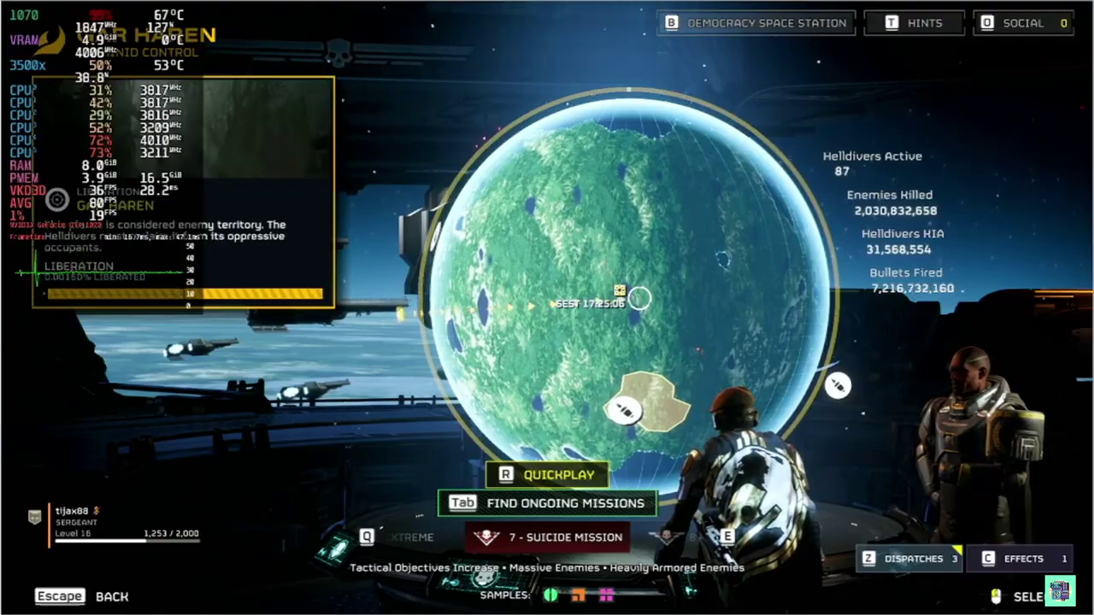
pyautogui.press('r')
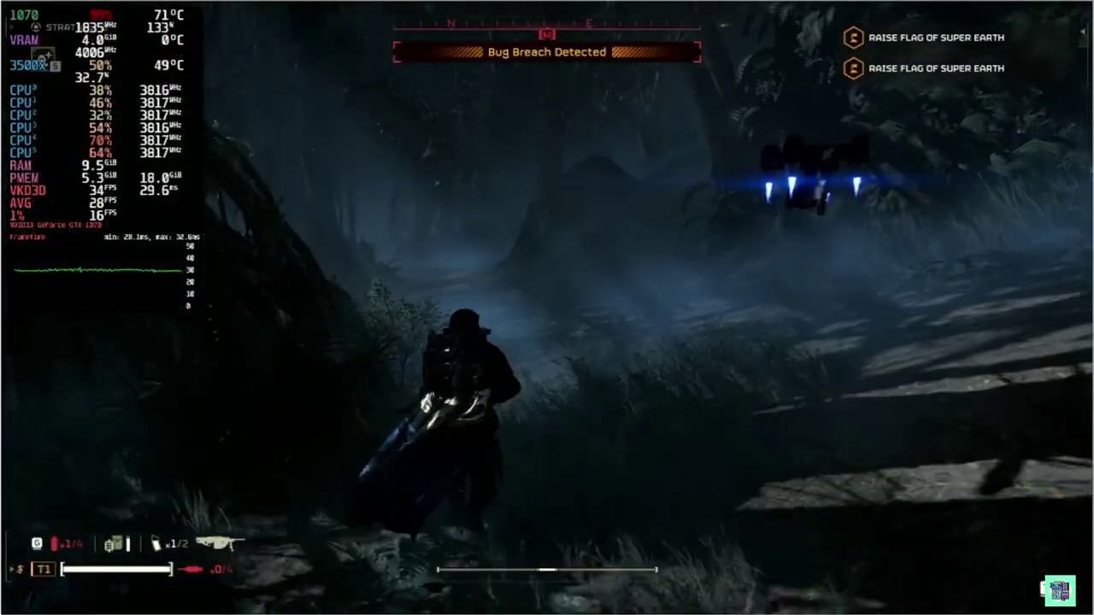
# Throw a stratagem beacon to call down an equipment package and face the pod
pyautogui.press('ctrl')
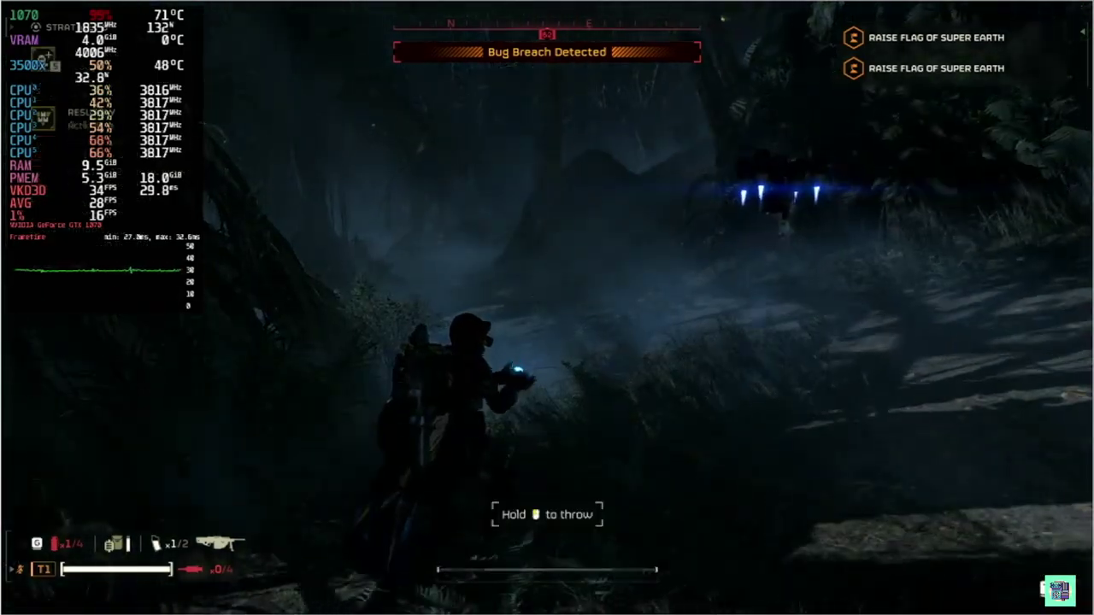
pyautogui.click(547, 308)
pyautogui.press('w')
pyautogui.press('w')
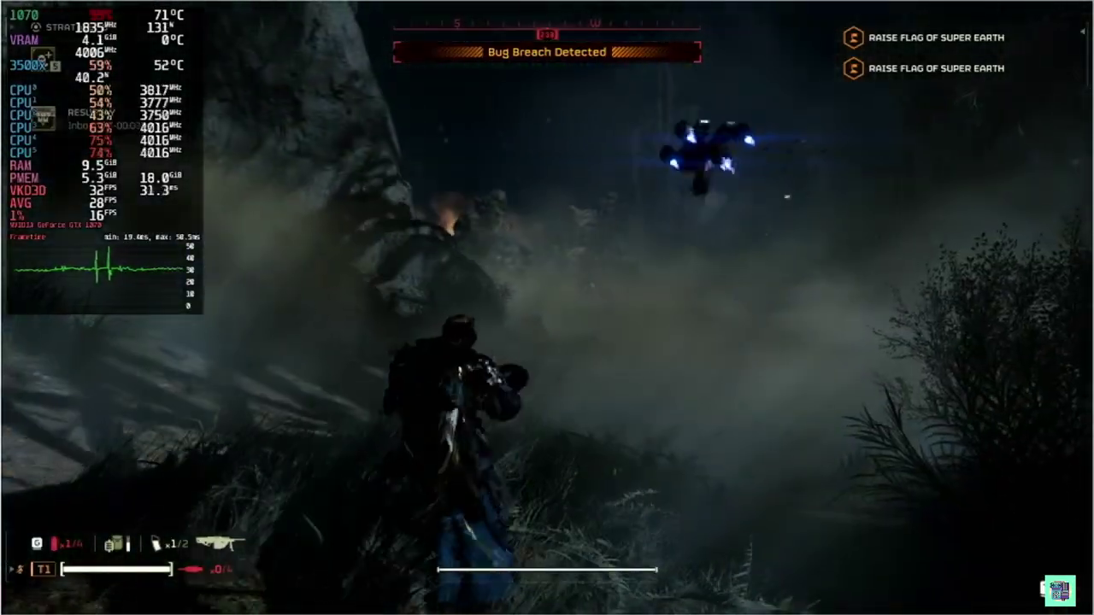